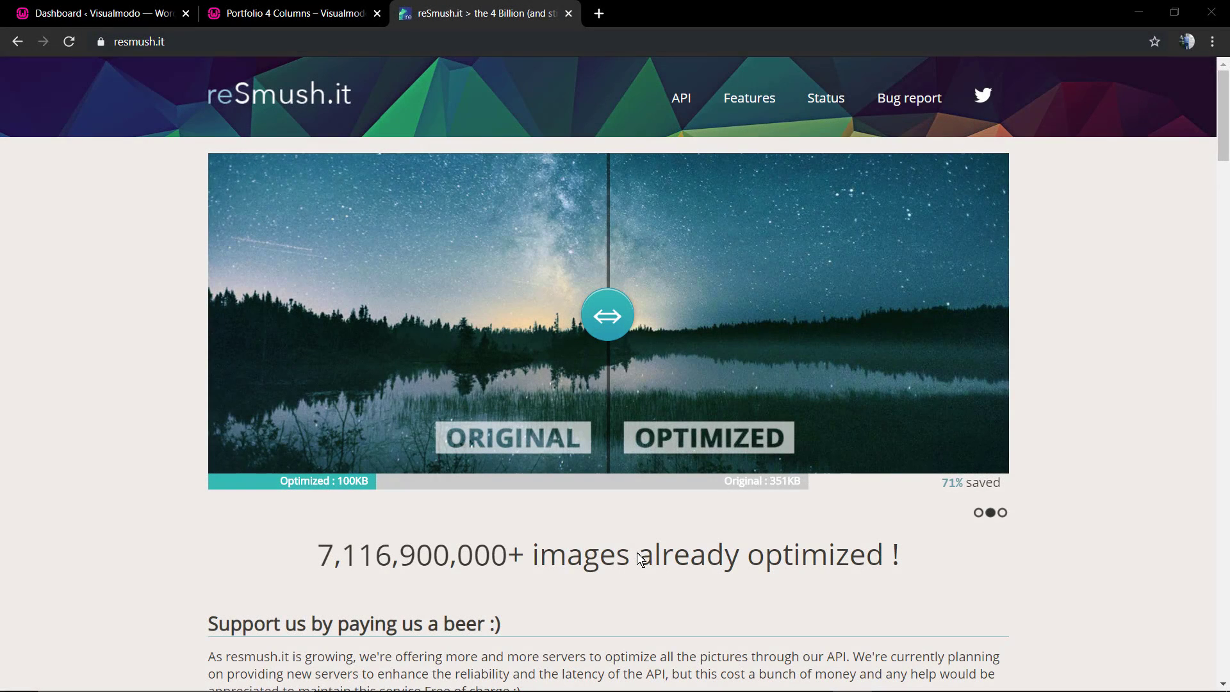
Compare the original and optimized sample photo with the before/after slider on reSmush.it.
{"action": "mouse_move", "coordinate": [607, 315]}
{"action": "left_mouse_down"}
{"action": "mouse_move", "coordinate": [701, 327]}
{"action": "mouse_move", "coordinate": [491, 328]}
{"action": "mouse_move", "coordinate": [659, 320]}
{"action": "mouse_move", "coordinate": [616, 314]}
{"action": "left_mouse_up"}
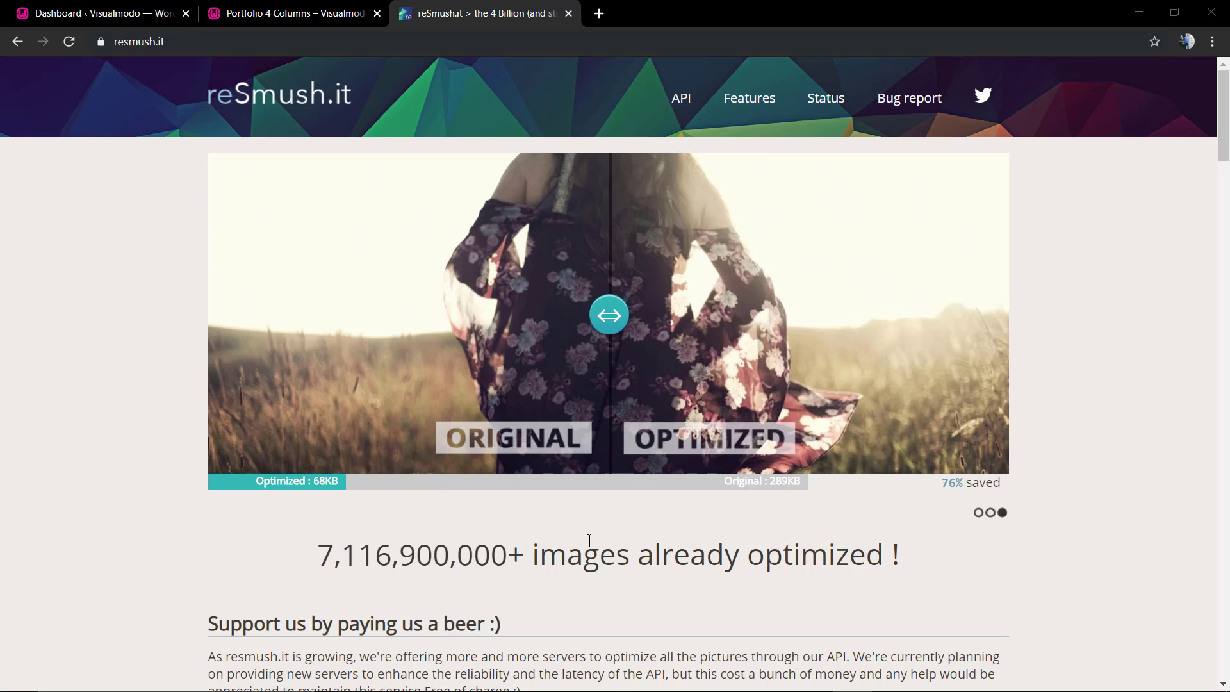
{"action": "left_click_drag", "start_coordinate": [615, 314], "coordinate": [597, 575]}
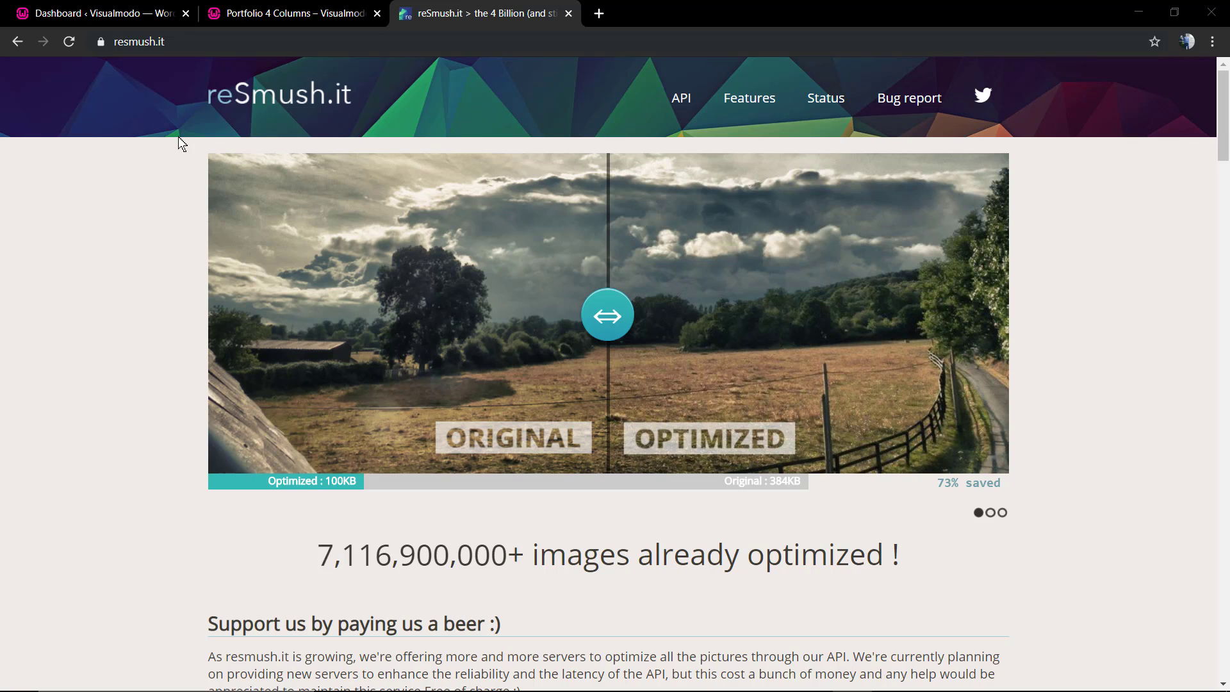
{"action": "scroll", "coordinate": [127, 219], "scroll_direction": "down", "scroll_amount": 3}
{"action": "scroll", "coordinate": [126, 219], "scroll_direction": "down", "scroll_amount": 1}
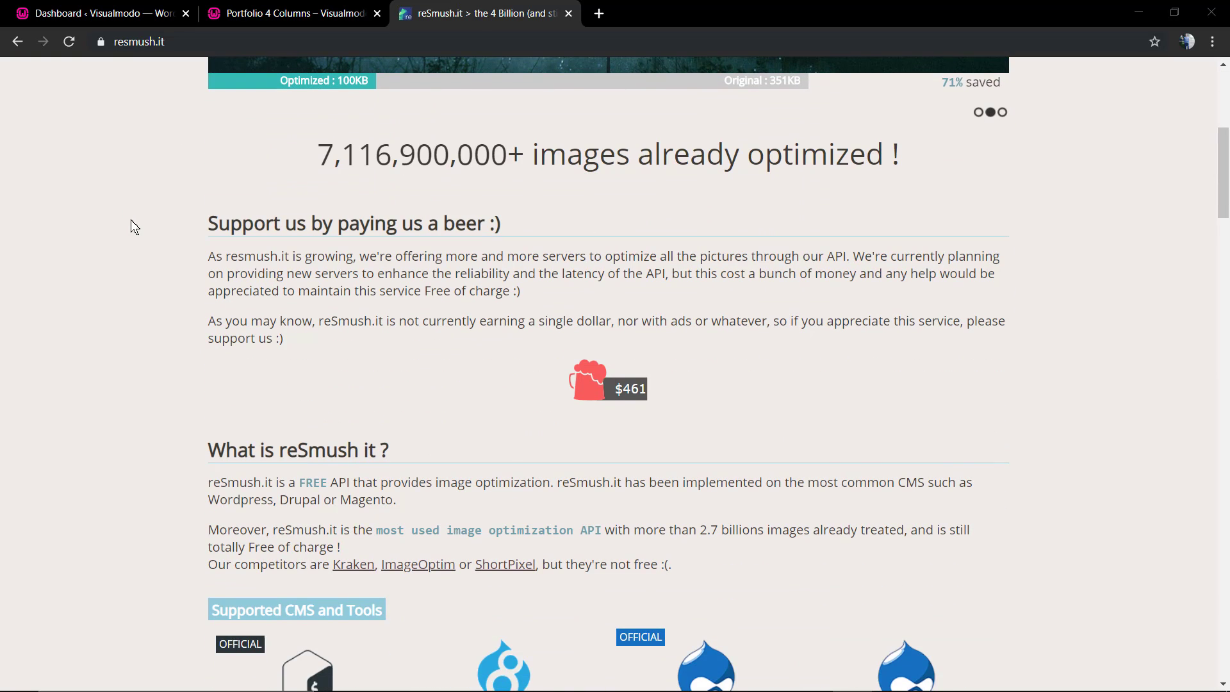
{"action": "scroll", "coordinate": [132, 221], "scroll_direction": "down", "scroll_amount": 1}
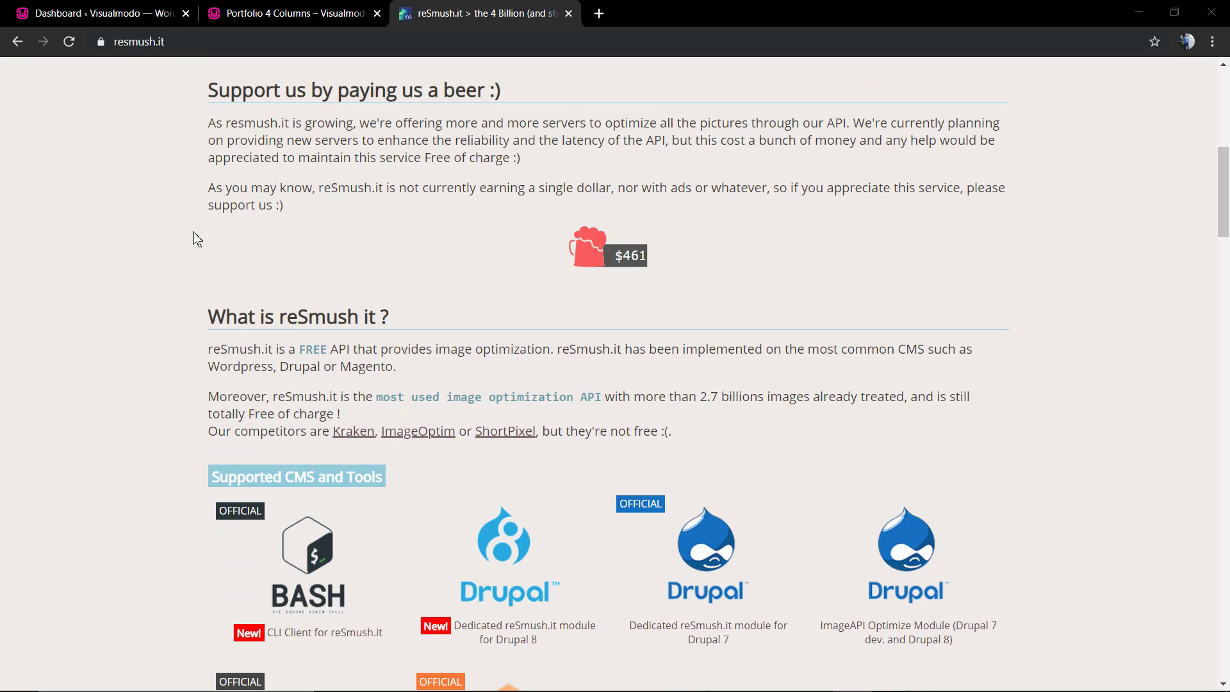
{"action": "scroll", "coordinate": [180, 236], "scroll_direction": "down", "scroll_amount": 1}
{"action": "scroll", "coordinate": [181, 236], "scroll_direction": "down", "scroll_amount": 1}
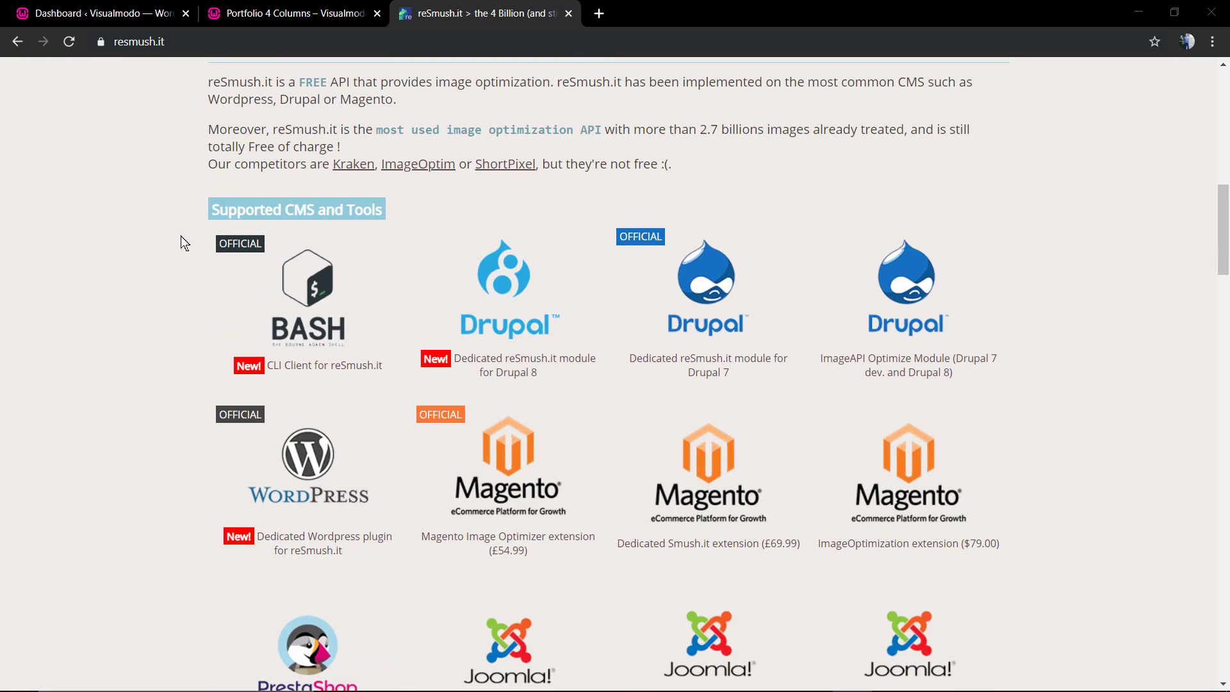
{"action": "scroll", "coordinate": [181, 236], "scroll_direction": "down", "scroll_amount": 1}
{"action": "scroll", "coordinate": [181, 236], "scroll_direction": "down", "scroll_amount": 1}
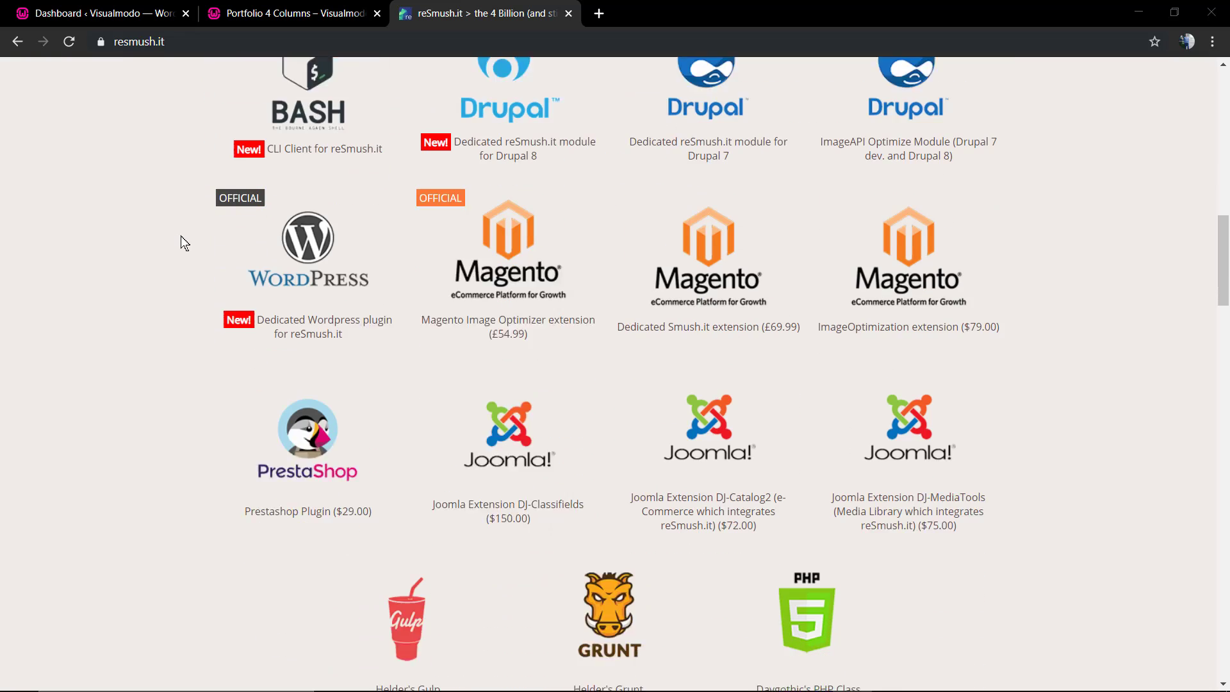
{"action": "scroll", "coordinate": [181, 236], "scroll_direction": "down", "scroll_amount": 1}
{"action": "scroll", "coordinate": [182, 235], "scroll_direction": "down", "scroll_amount": 1}
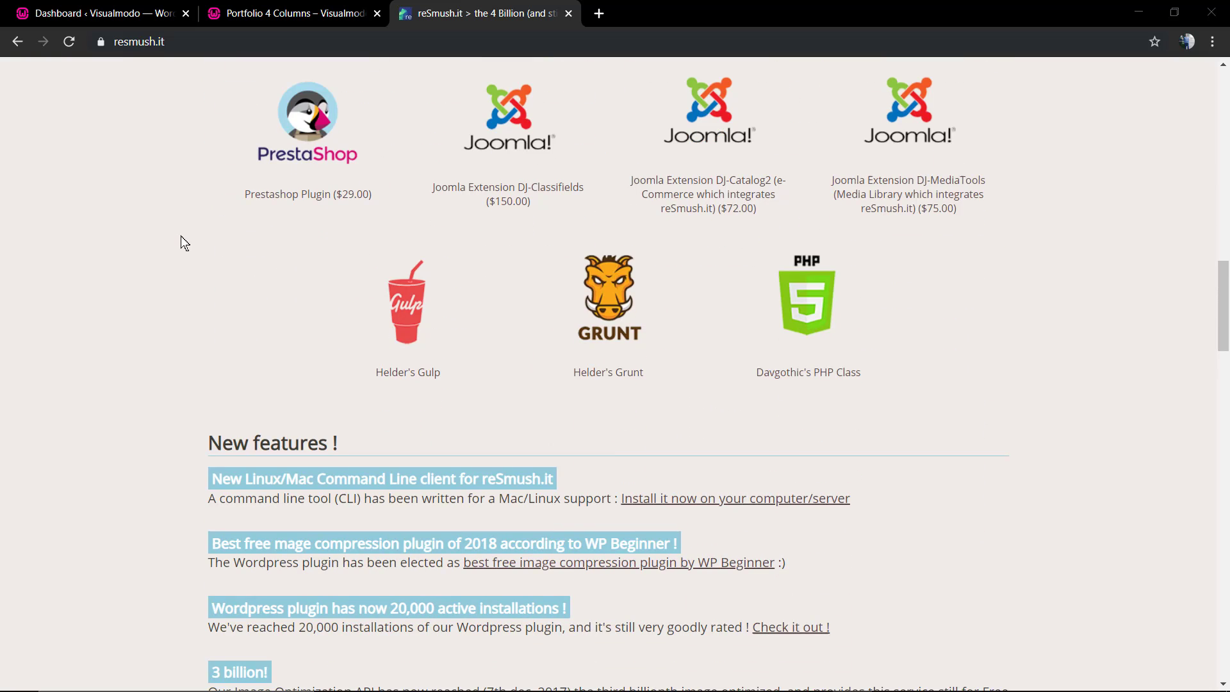
{"action": "scroll", "coordinate": [181, 243], "scroll_direction": "down", "scroll_amount": 1}
{"action": "scroll", "coordinate": [180, 243], "scroll_direction": "down", "scroll_amount": 2}
{"action": "scroll", "coordinate": [182, 242], "scroll_direction": "down", "scroll_amount": 2}
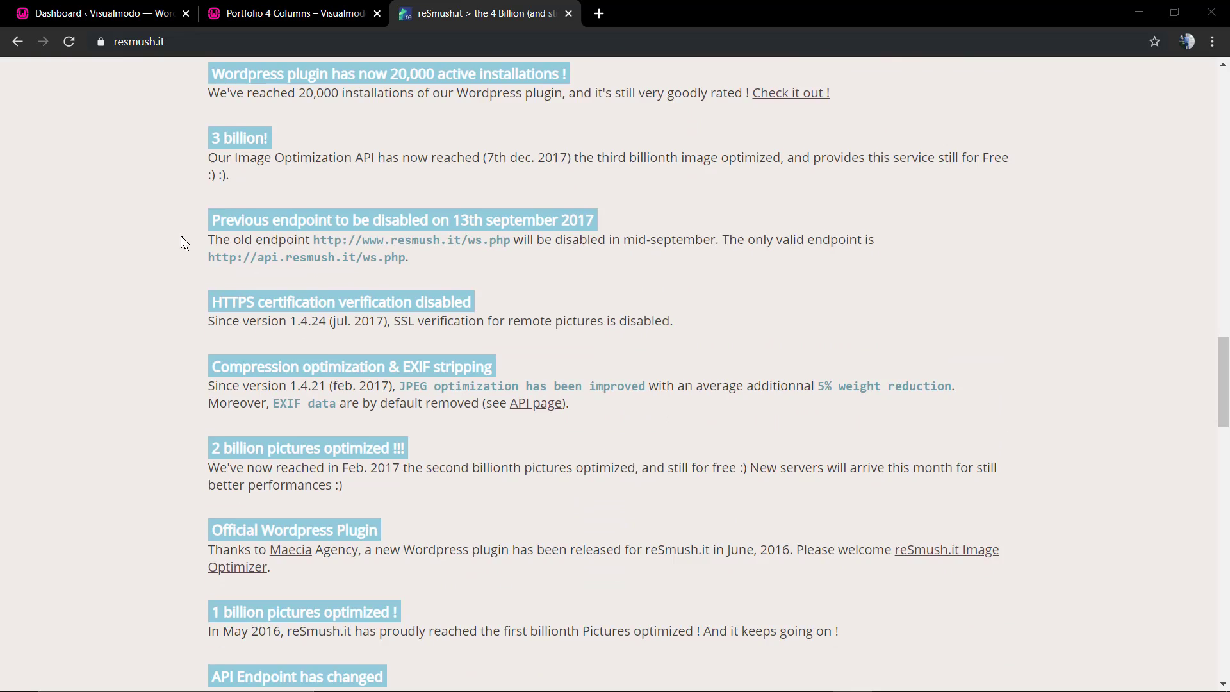
{"action": "scroll", "coordinate": [181, 243], "scroll_direction": "up", "scroll_amount": 3}
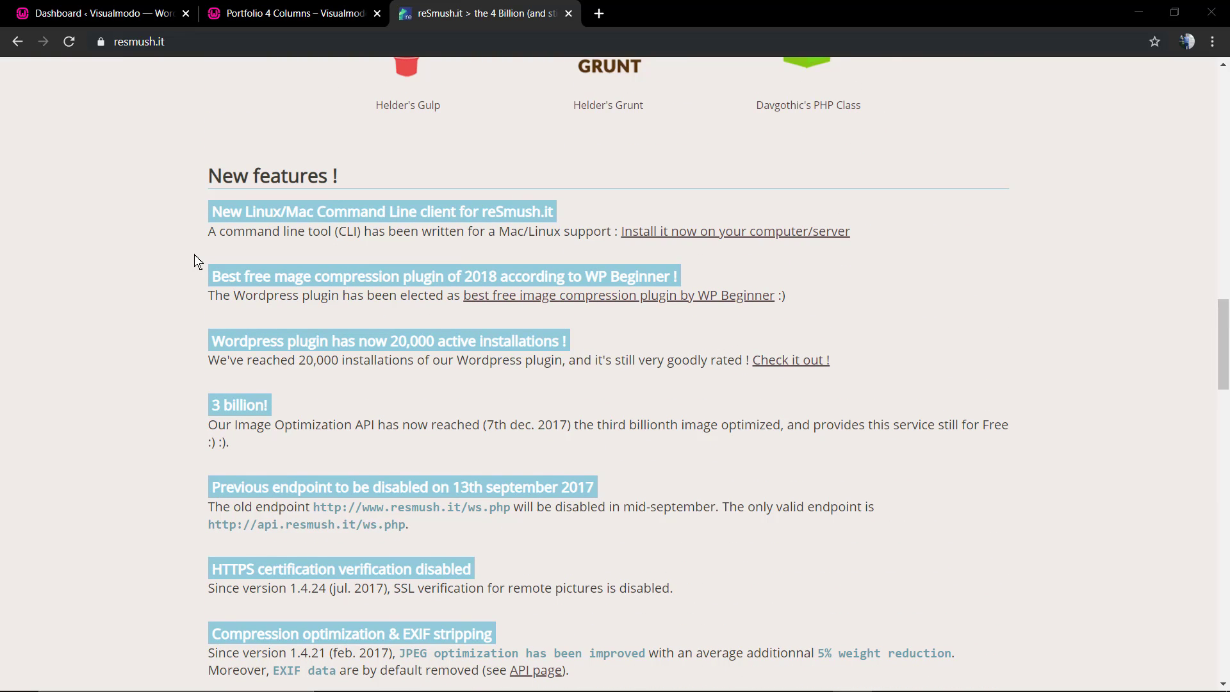
{"action": "scroll", "coordinate": [194, 255], "scroll_direction": "up", "scroll_amount": 4}
{"action": "scroll", "coordinate": [194, 255], "scroll_direction": "up", "scroll_amount": 4}
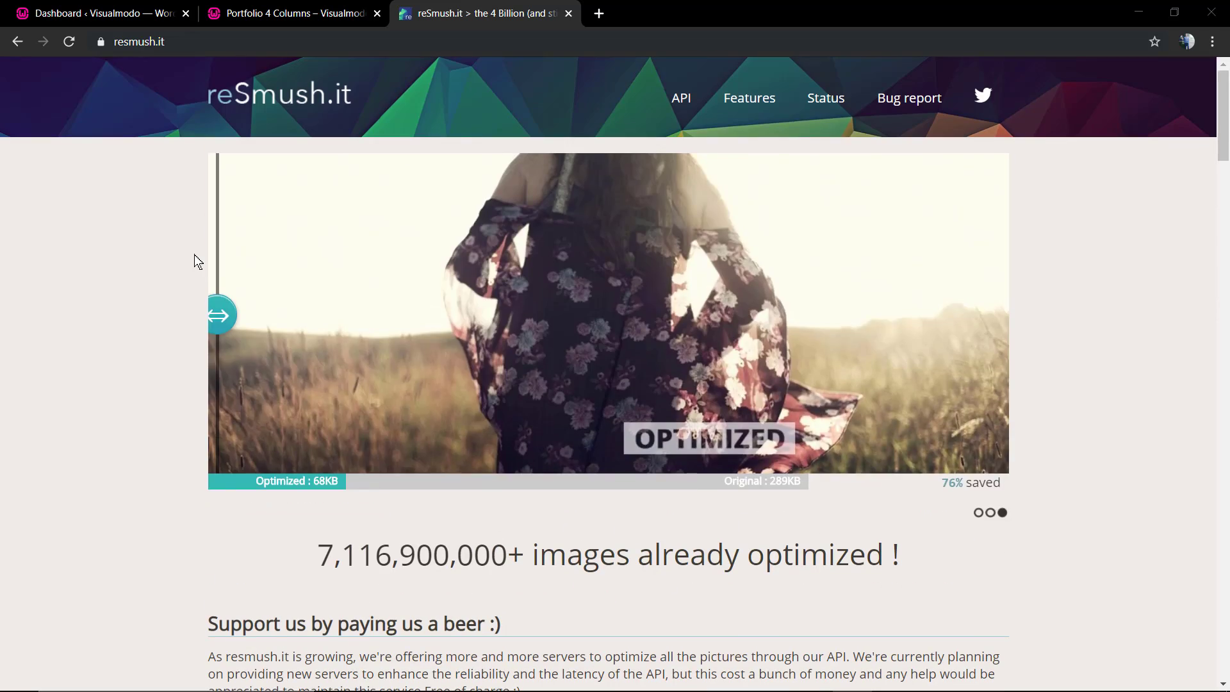
Return to the WordPress dashboard and go to Plugins > Add New.
{"action": "left_click", "coordinate": [322, 13]}
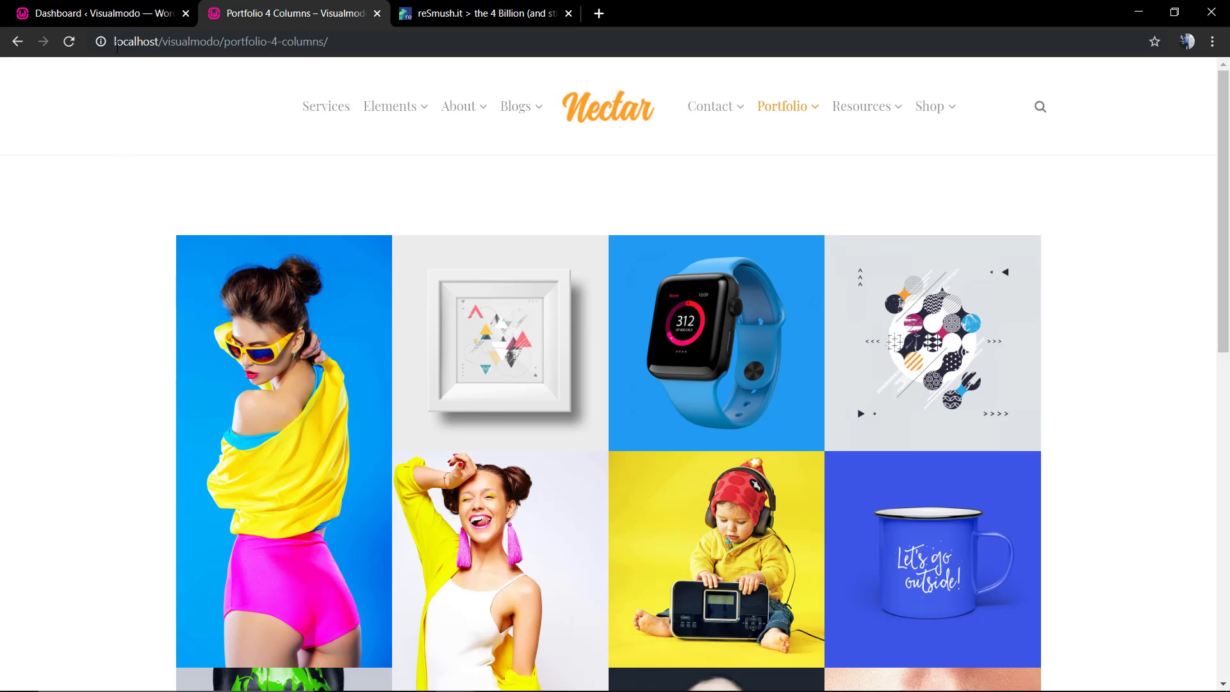
{"action": "left_click", "coordinate": [96, 14]}
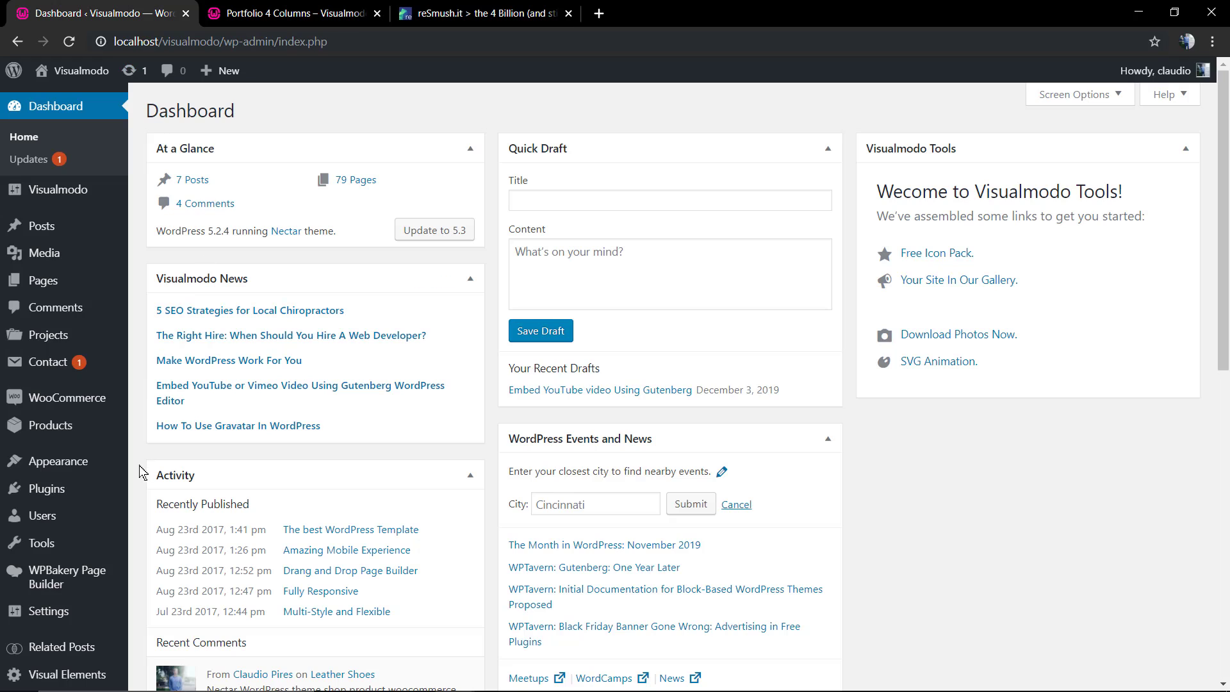
{"action": "mouse_move", "coordinate": [58, 461]}
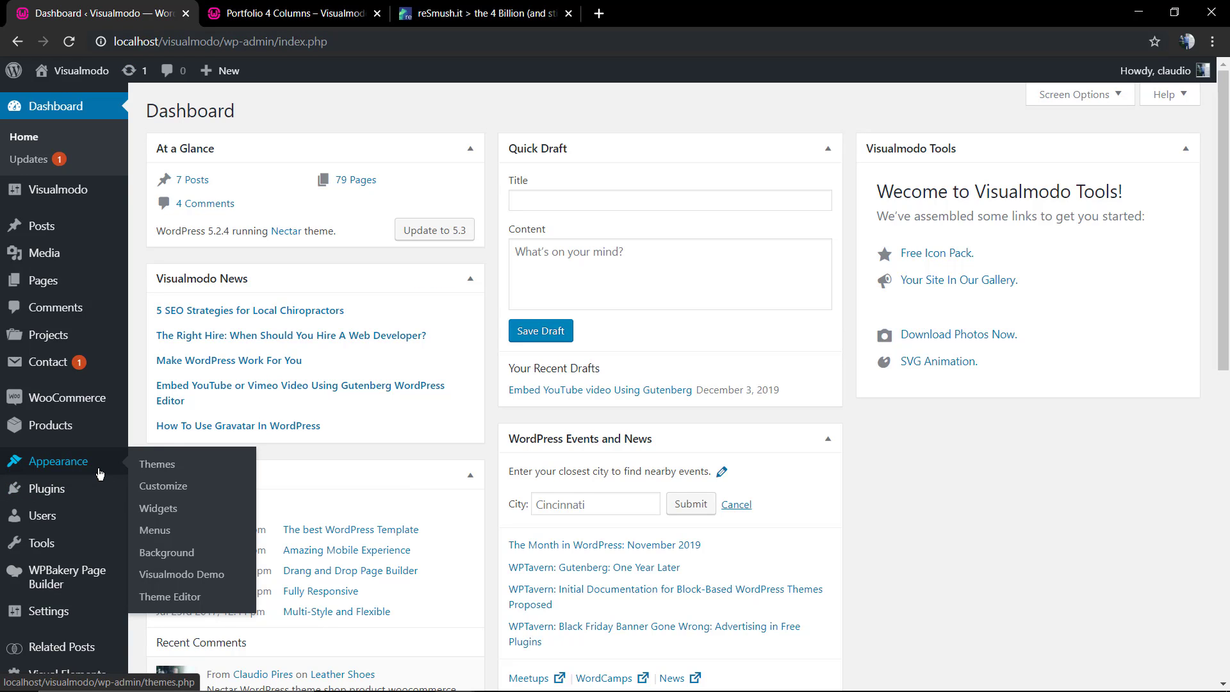
{"action": "left_click", "coordinate": [178, 518]}
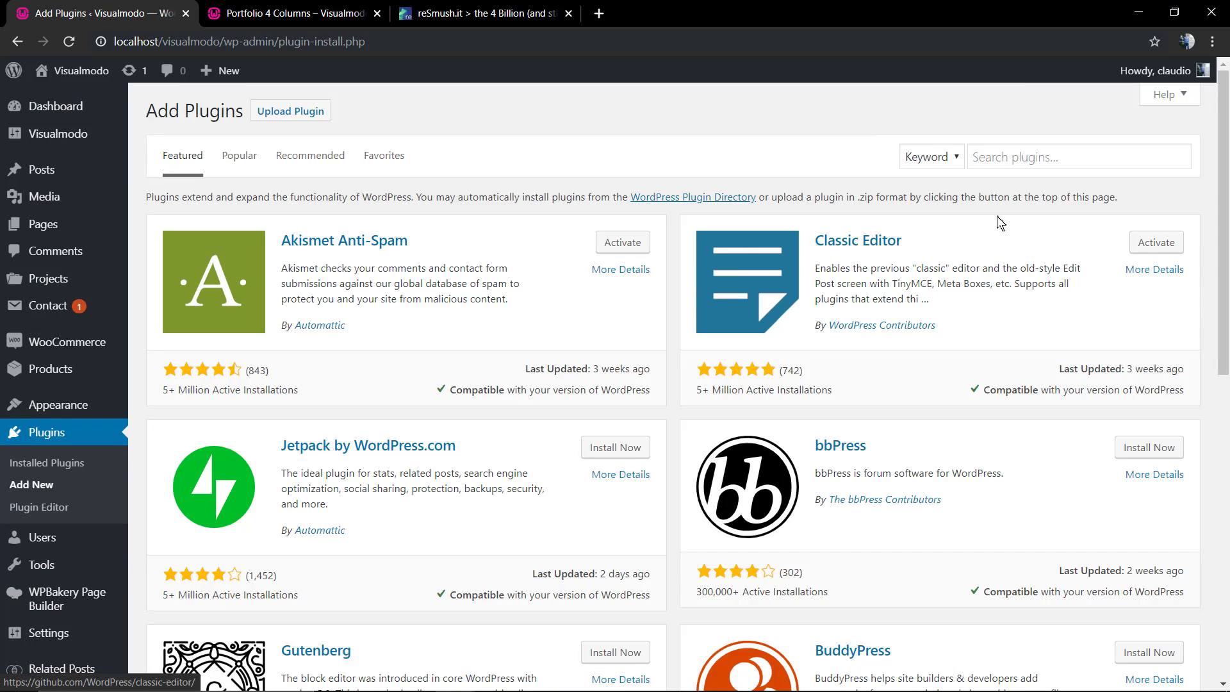
Search the directory for reSmush.it and install the reSmush.it Image Optimizer plugin, correcting the search text.
{"action": "left_click", "coordinate": [1033, 157]}
{"action": "type", "text": "re"}
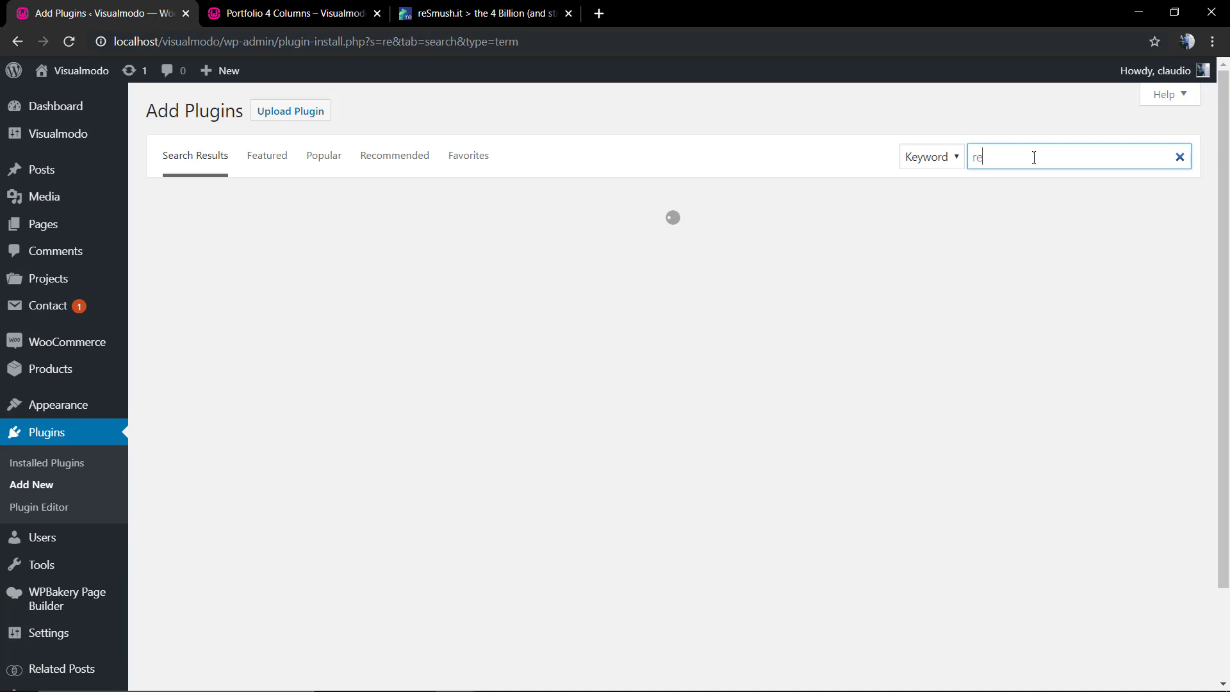
{"action": "type", "text": "Smush"}
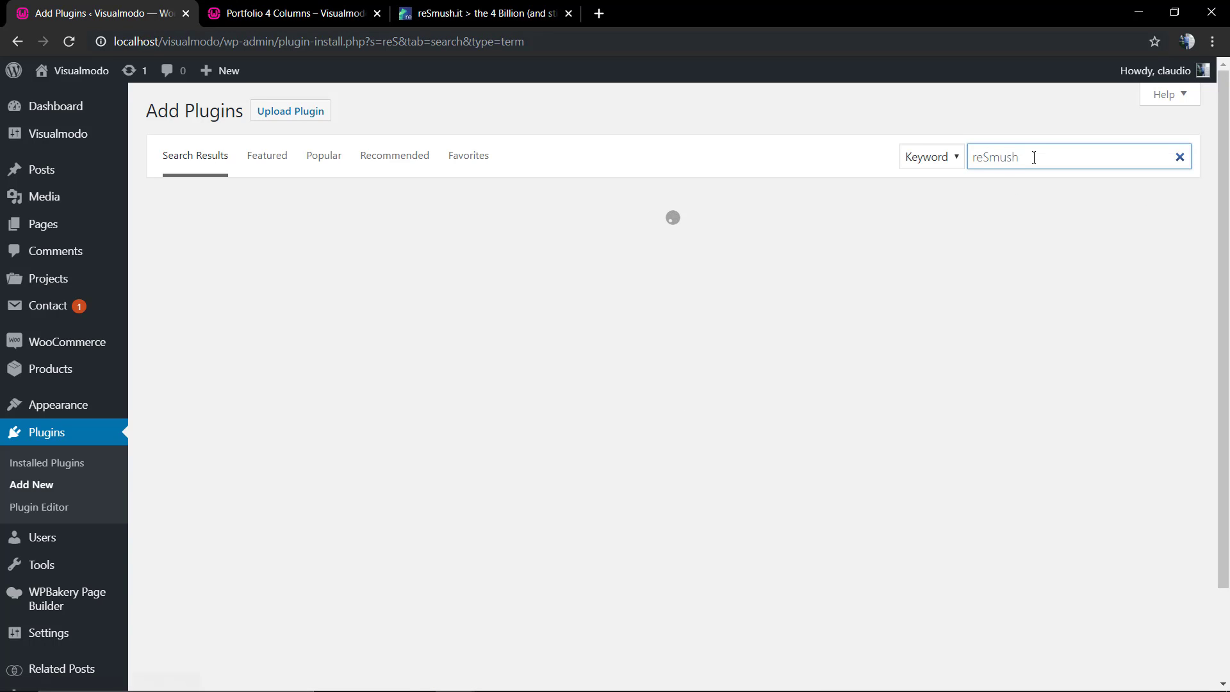
{"action": "type", "text": ".ot"}
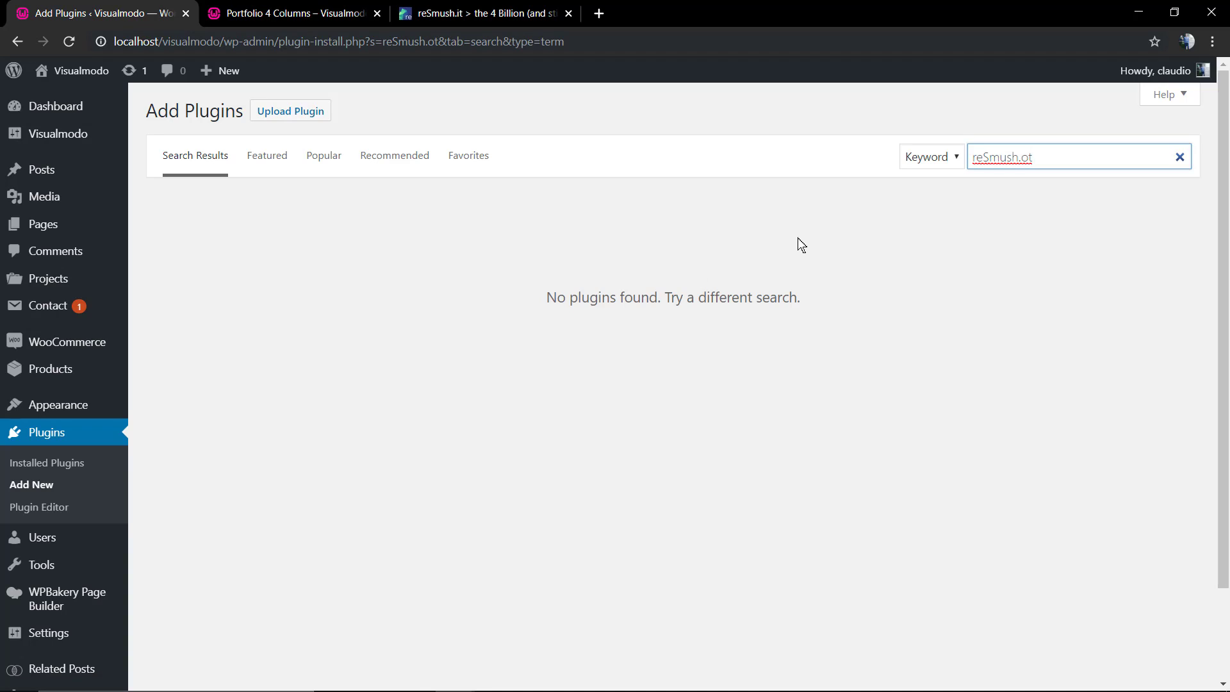
{"action": "key", "text": "BackSpace"}
{"action": "key", "text": "BackSpace"}
{"action": "type", "text": "it"}
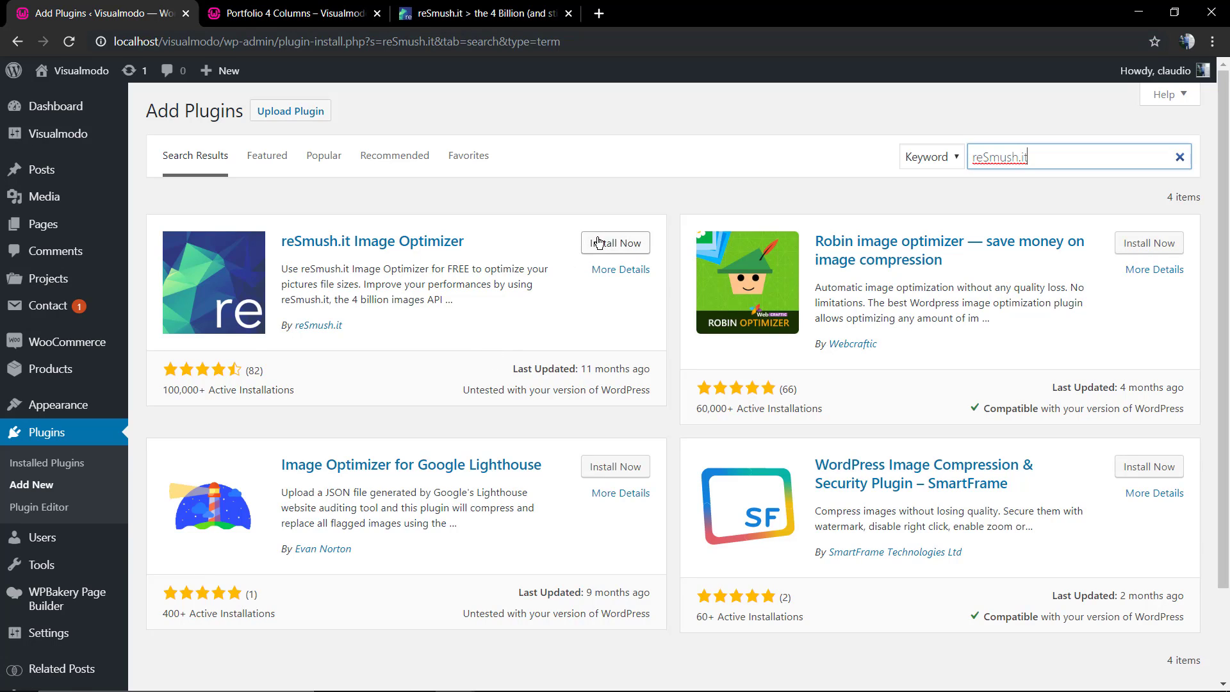
{"action": "left_click", "coordinate": [601, 244]}
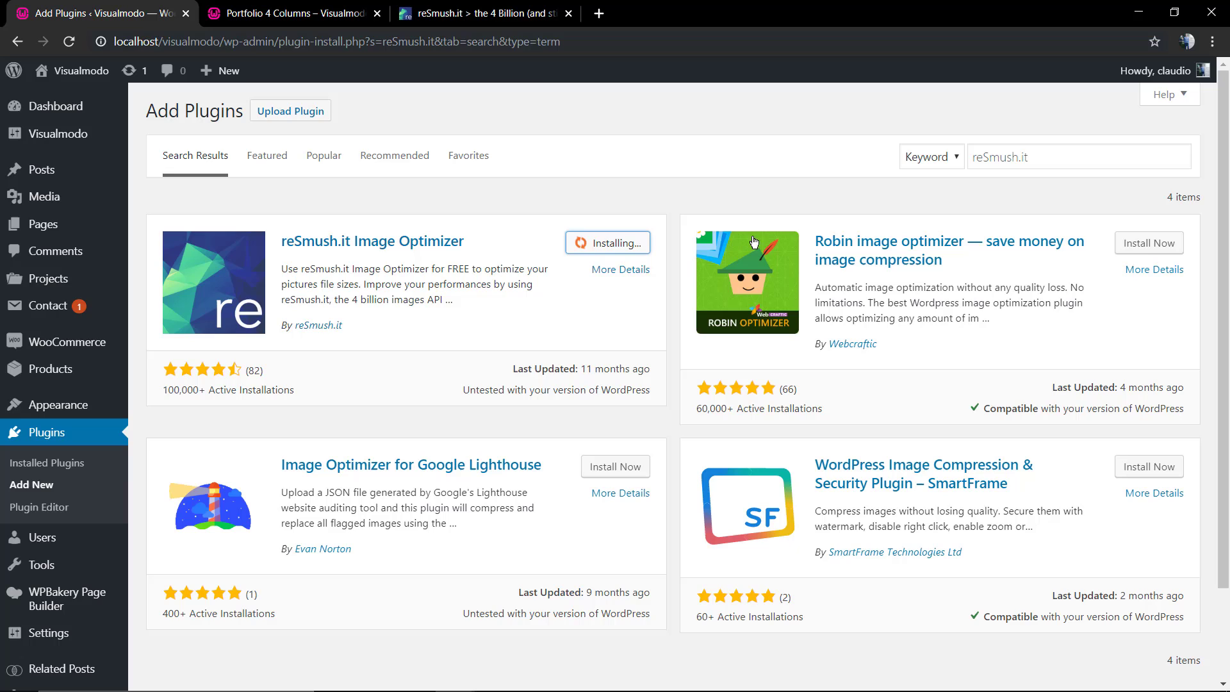
{"action": "left_click", "coordinate": [1081, 160]}
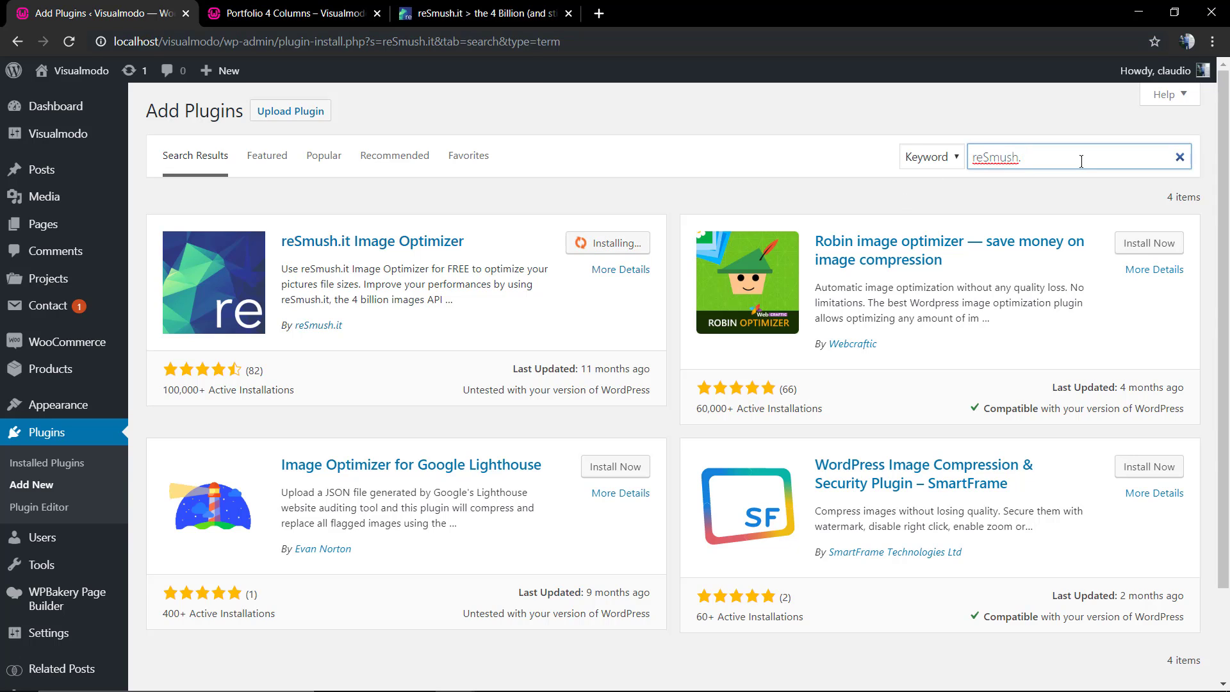
{"action": "key", "text": "BackSpace"}
{"action": "key", "text": "BackSpace"}
{"action": "key", "text": "BackSpace"}
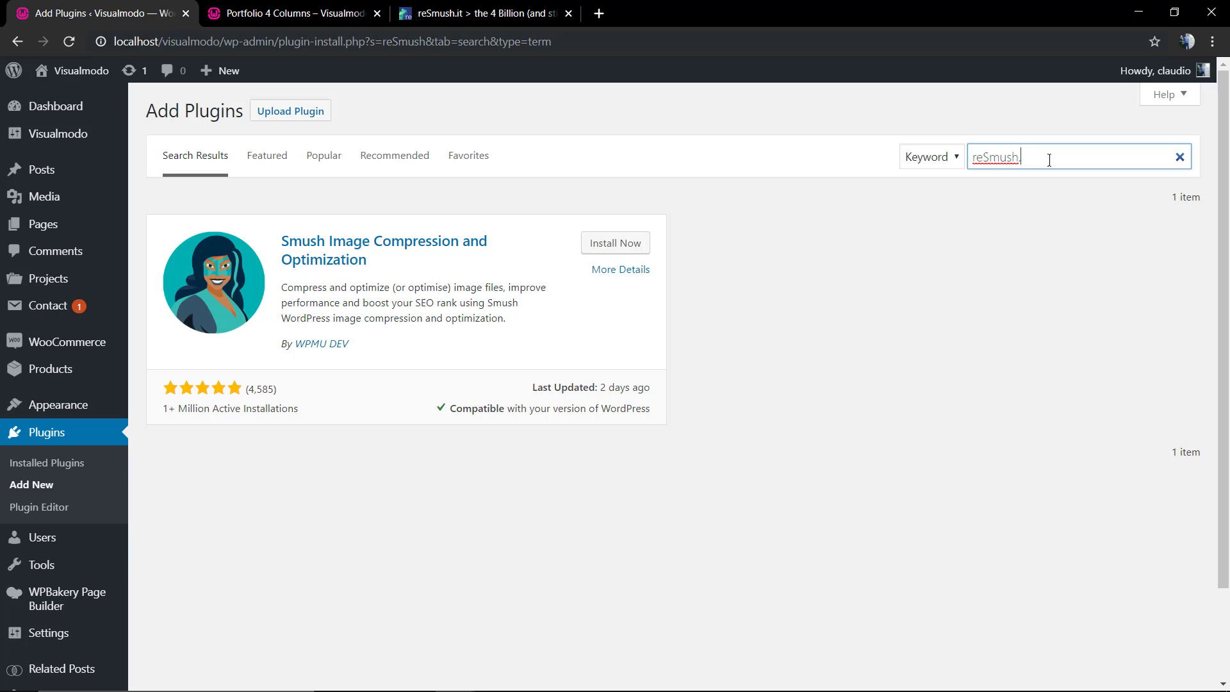
{"action": "type", "text": "ot"}
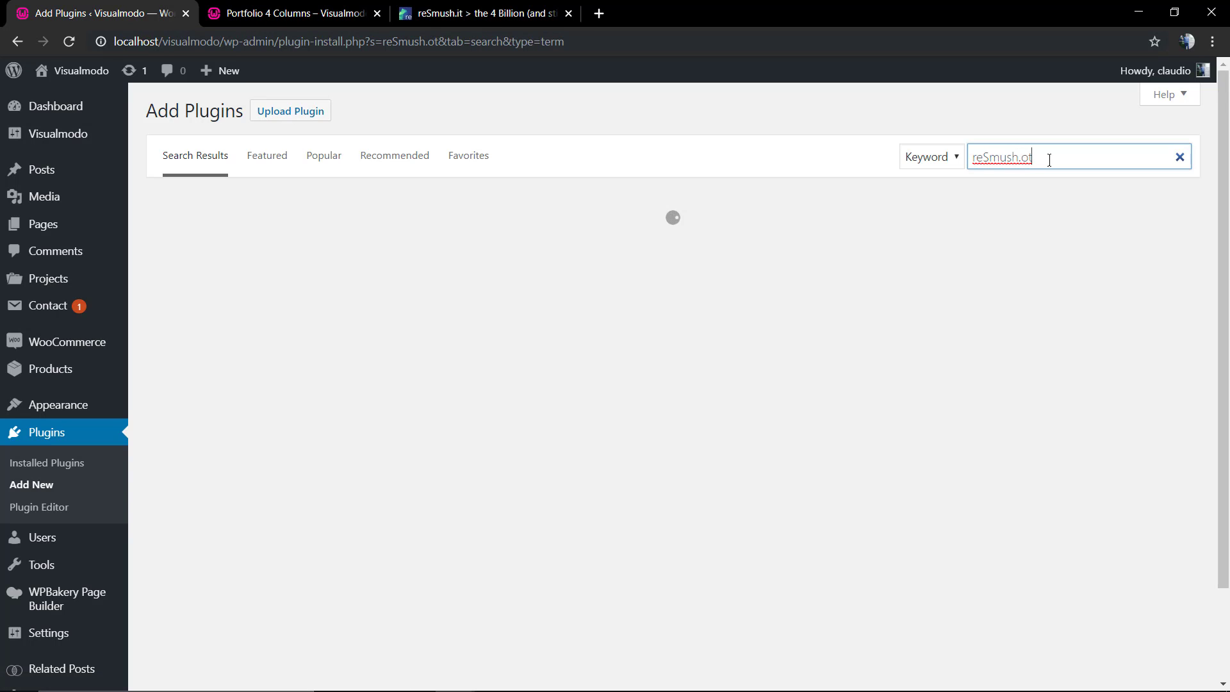
{"action": "key", "text": "BackSpace"}
{"action": "key", "text": "BackSpace"}
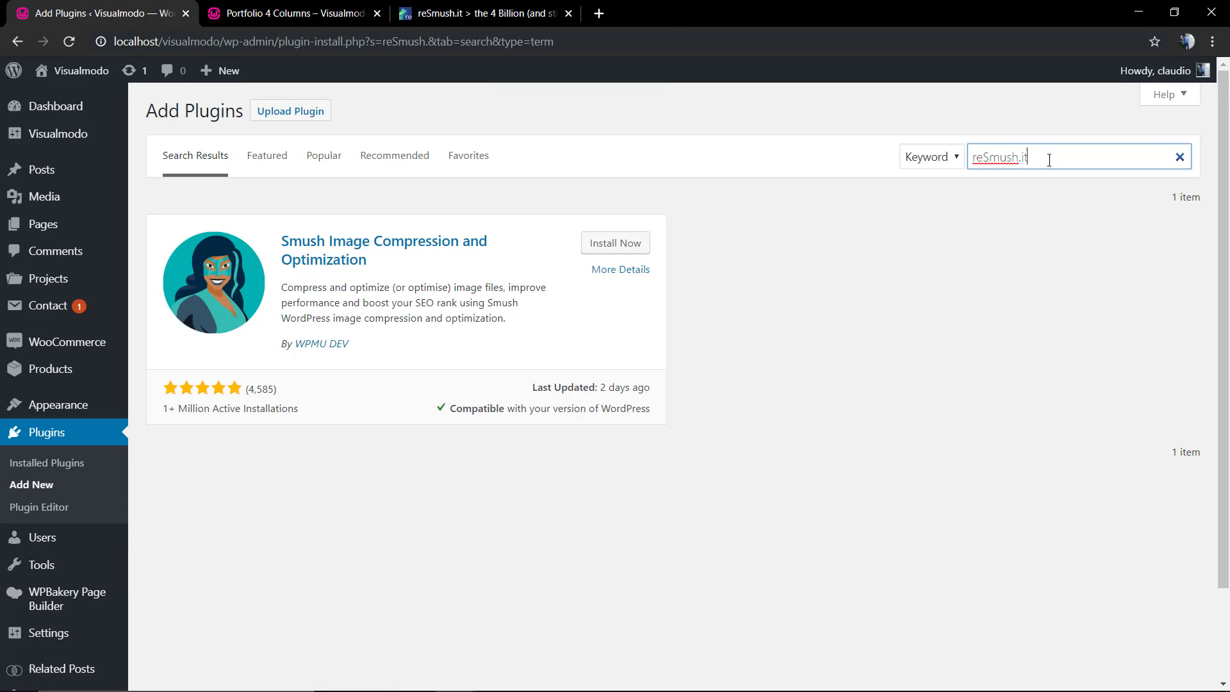
{"action": "type", "text": "it"}
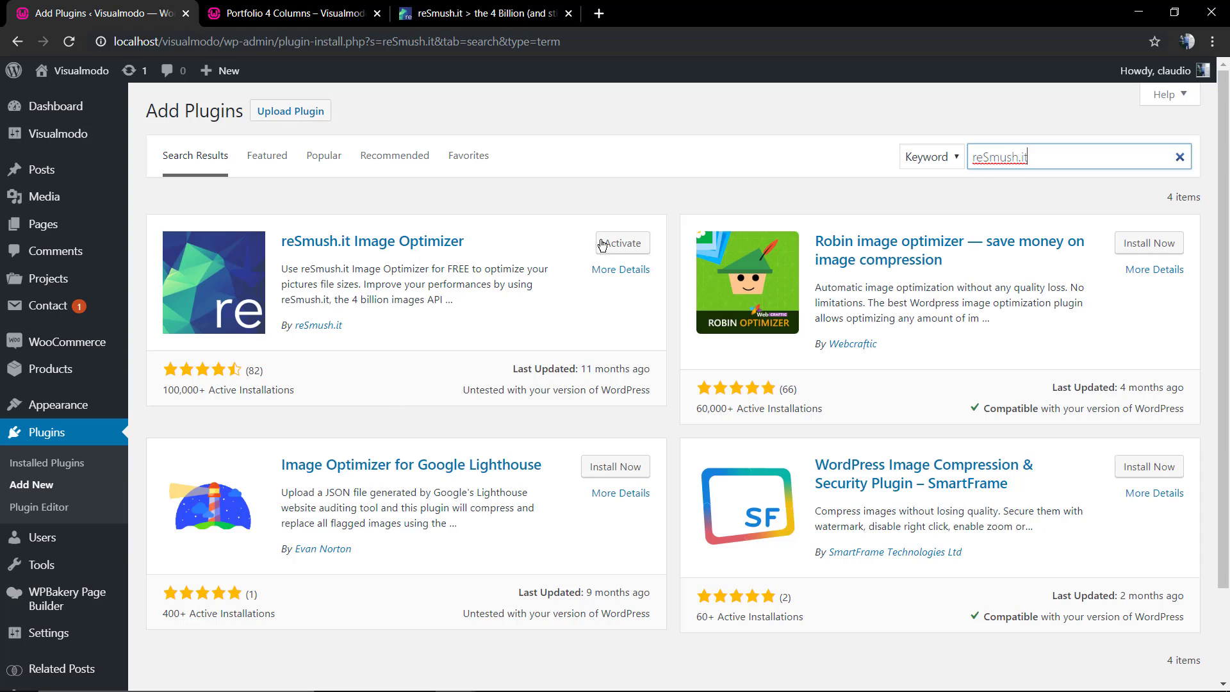
Activate the reSmush.it plugin and go to Media > Add New for uploading.
{"action": "left_click", "coordinate": [610, 242]}
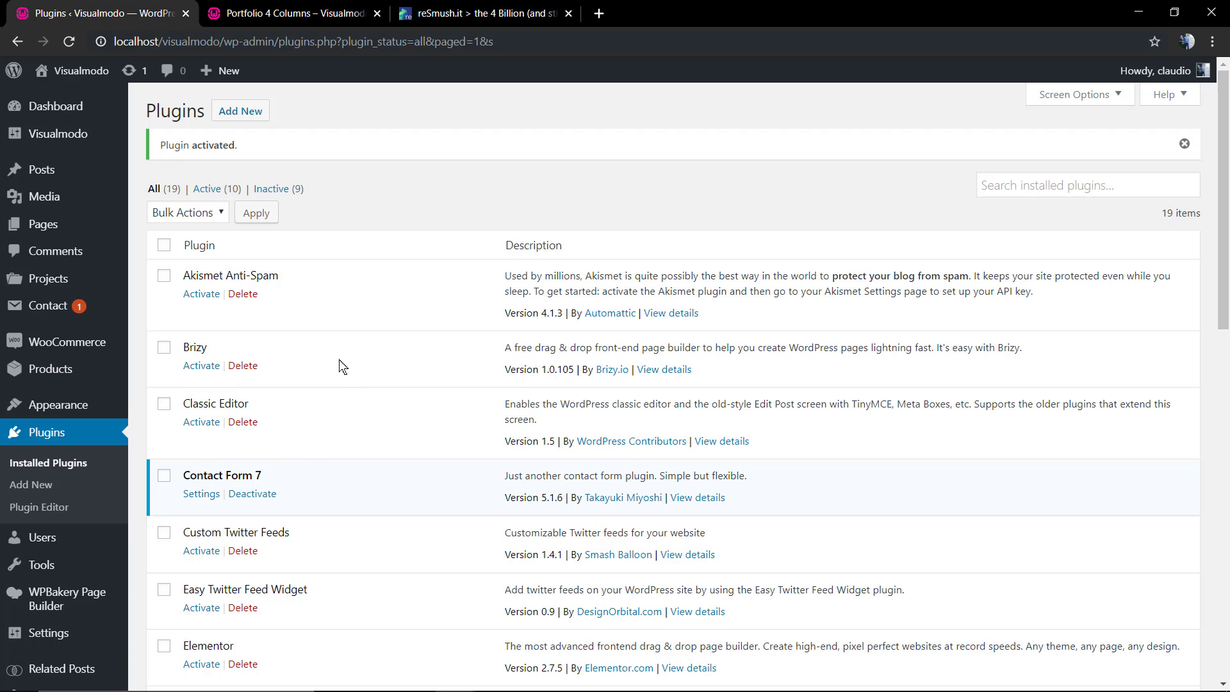
{"action": "mouse_move", "coordinate": [44, 196]}
{"action": "left_click", "coordinate": [160, 222]}
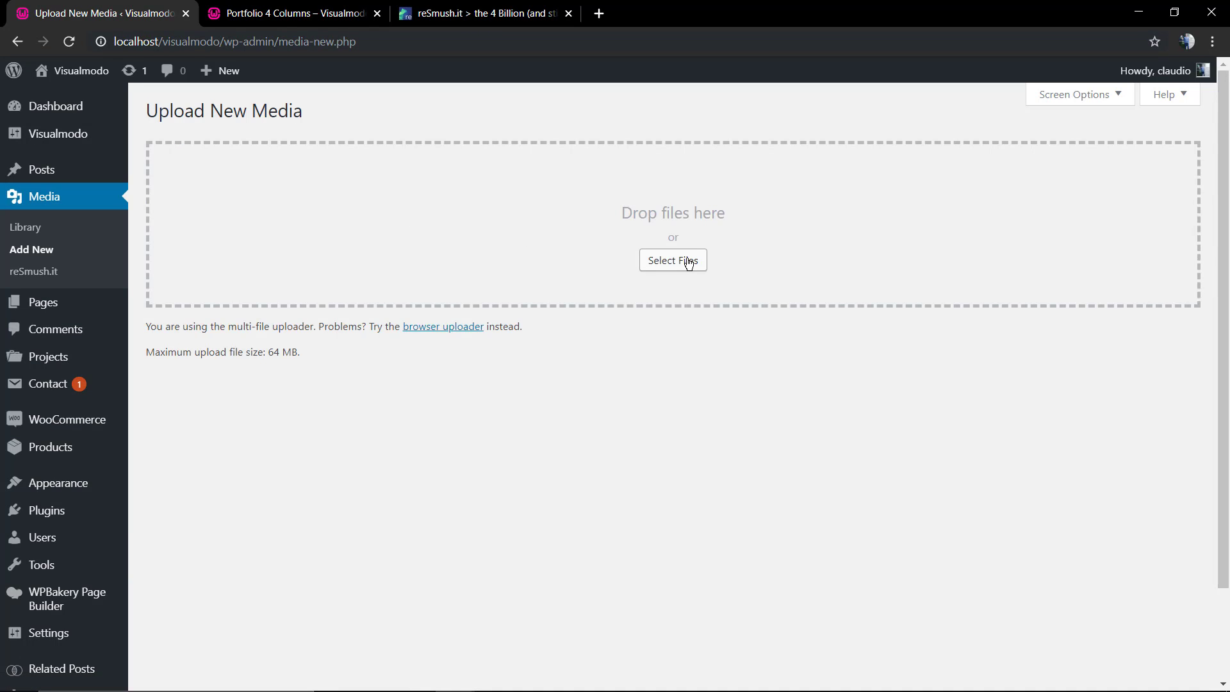
Upload the Five by Five image, then go to the reSmush.it page under Media.
{"action": "left_click", "coordinate": [688, 263]}
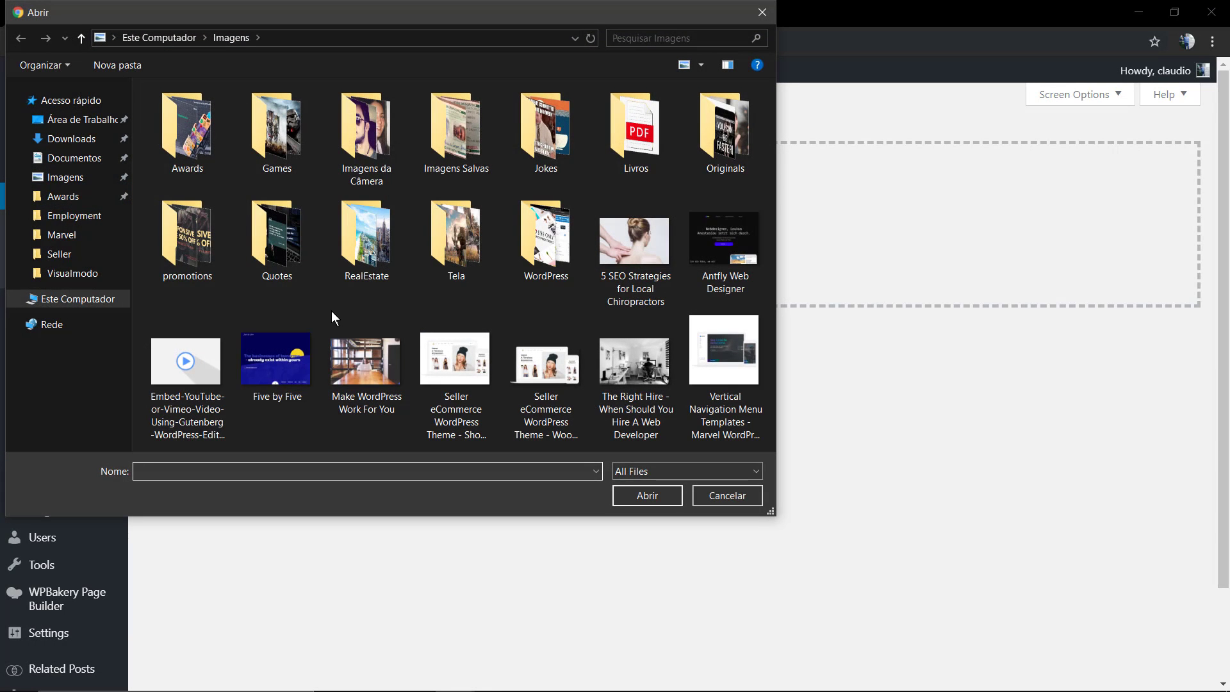
{"action": "double_click", "coordinate": [258, 345]}
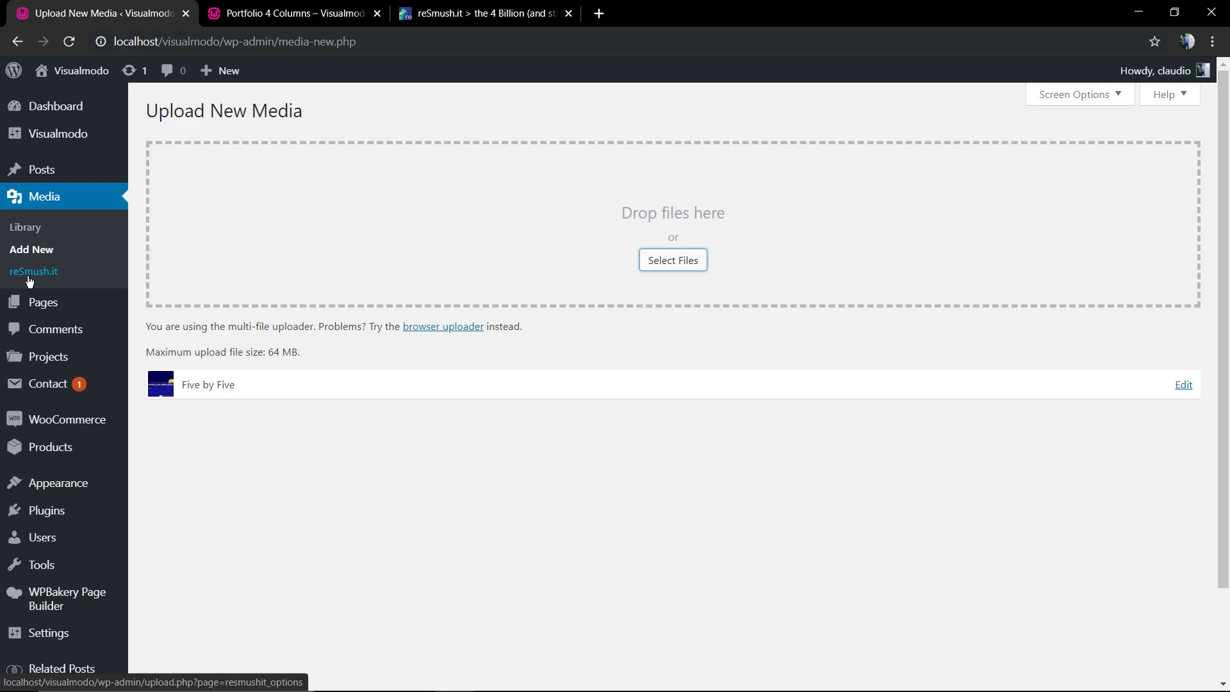
{"action": "left_click", "coordinate": [31, 272]}
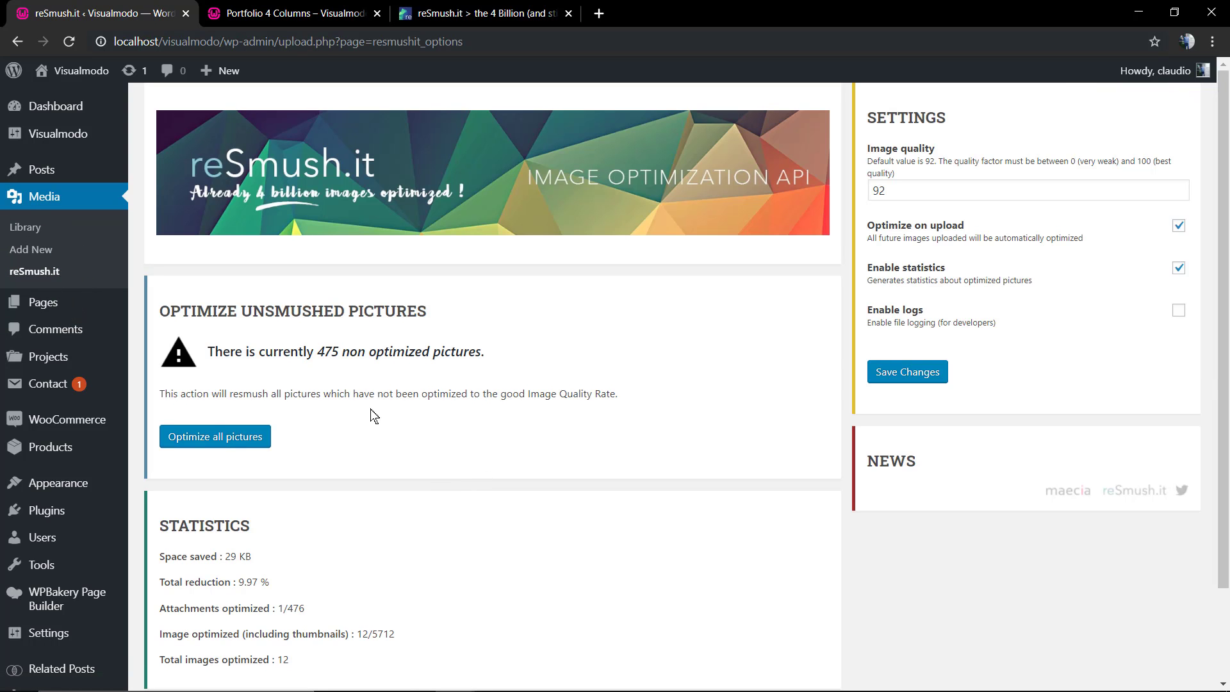
Enable logs in reSmush.it settings (quality left at 92), save, and review the Statistics panel.
{"action": "left_click", "coordinate": [921, 190]}
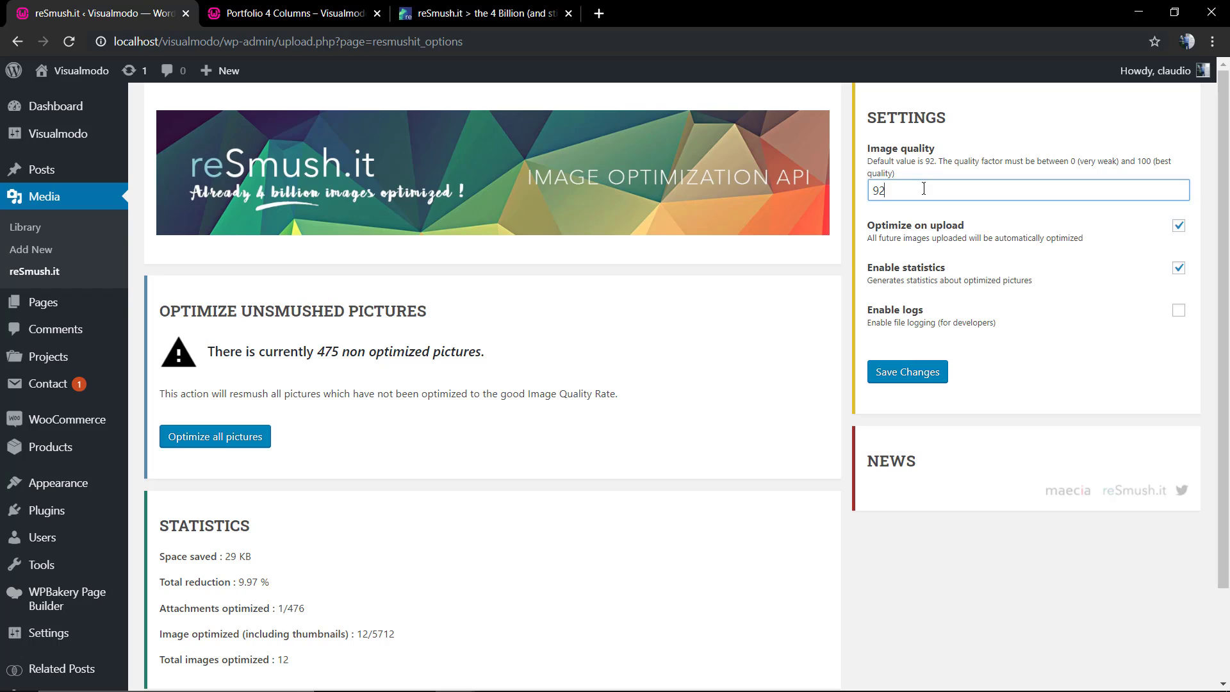
{"action": "left_click", "coordinate": [1178, 309]}
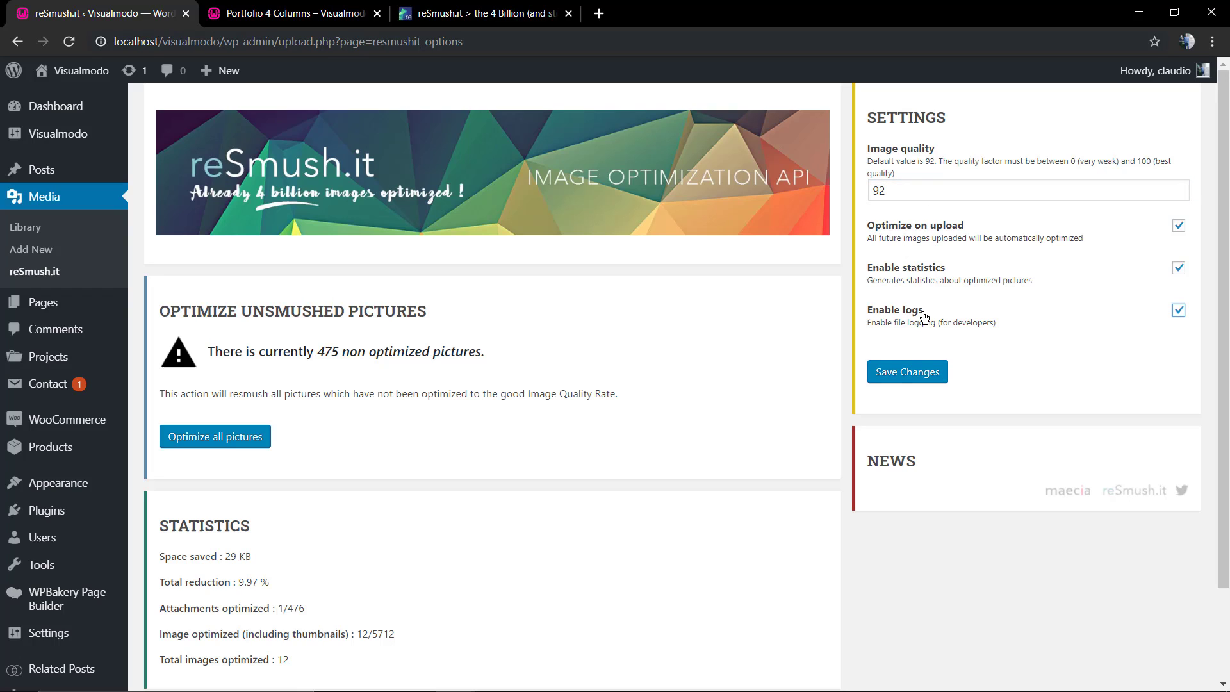
{"action": "left_click", "coordinate": [904, 375]}
{"action": "left_click", "coordinate": [910, 376]}
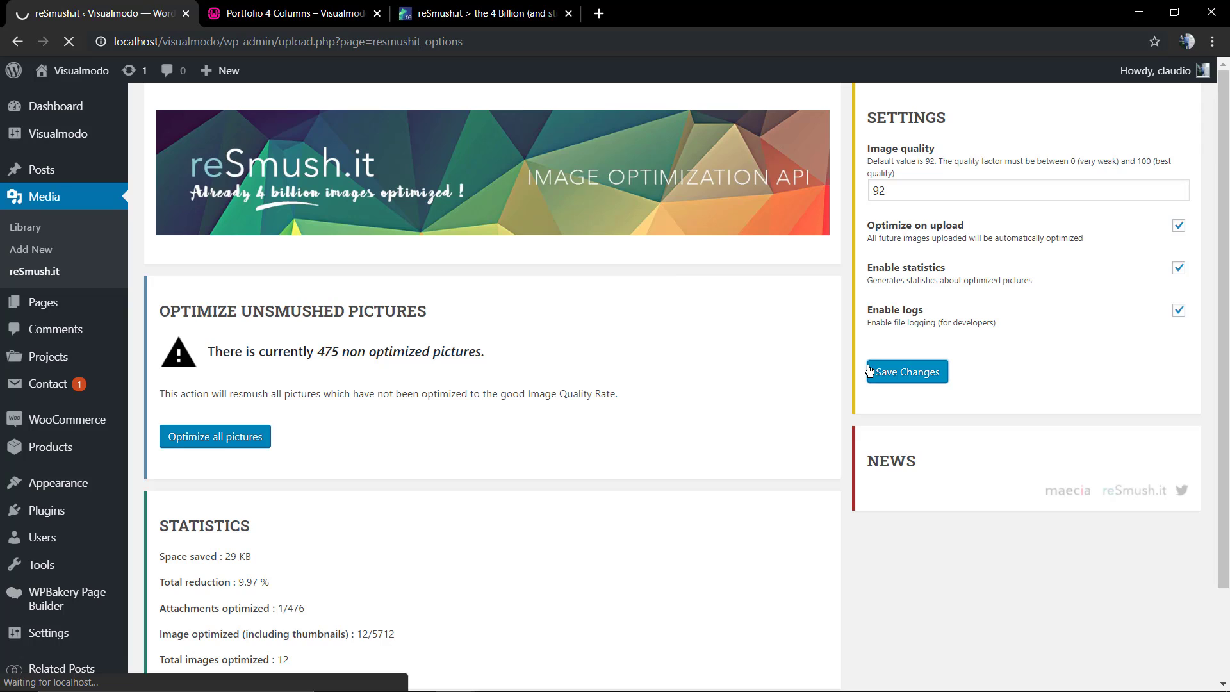
{"action": "scroll", "coordinate": [391, 413], "scroll_direction": "down", "scroll_amount": 2}
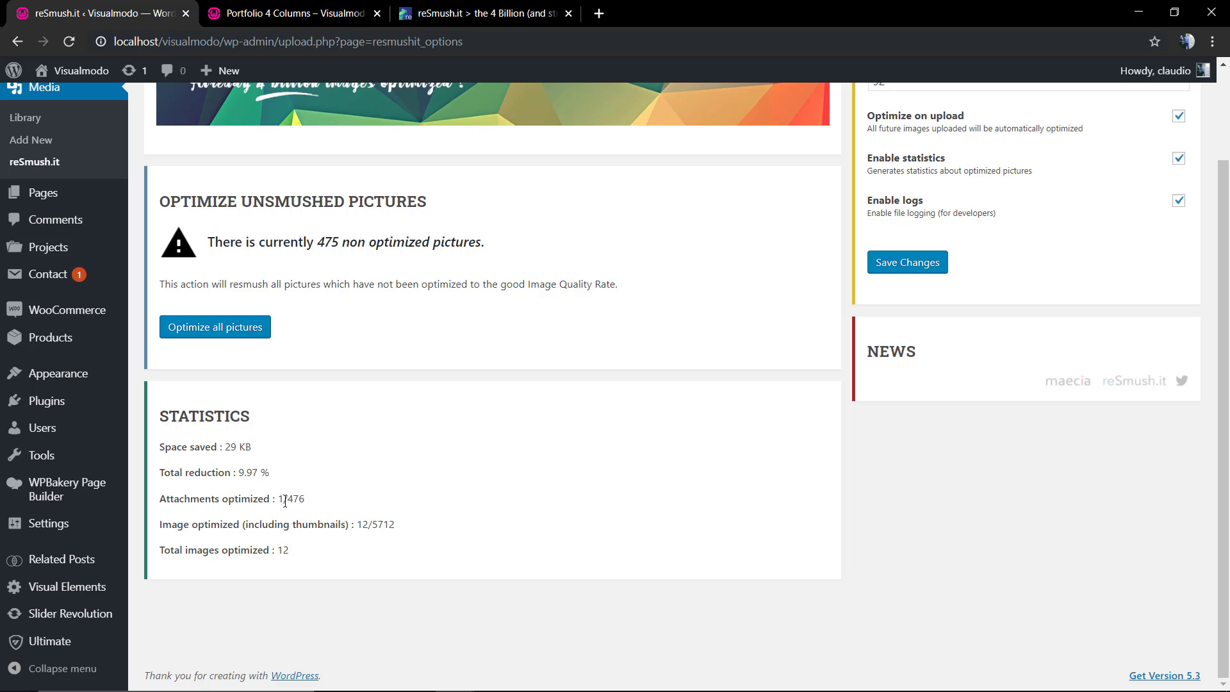
{"action": "double_click", "coordinate": [334, 525]}
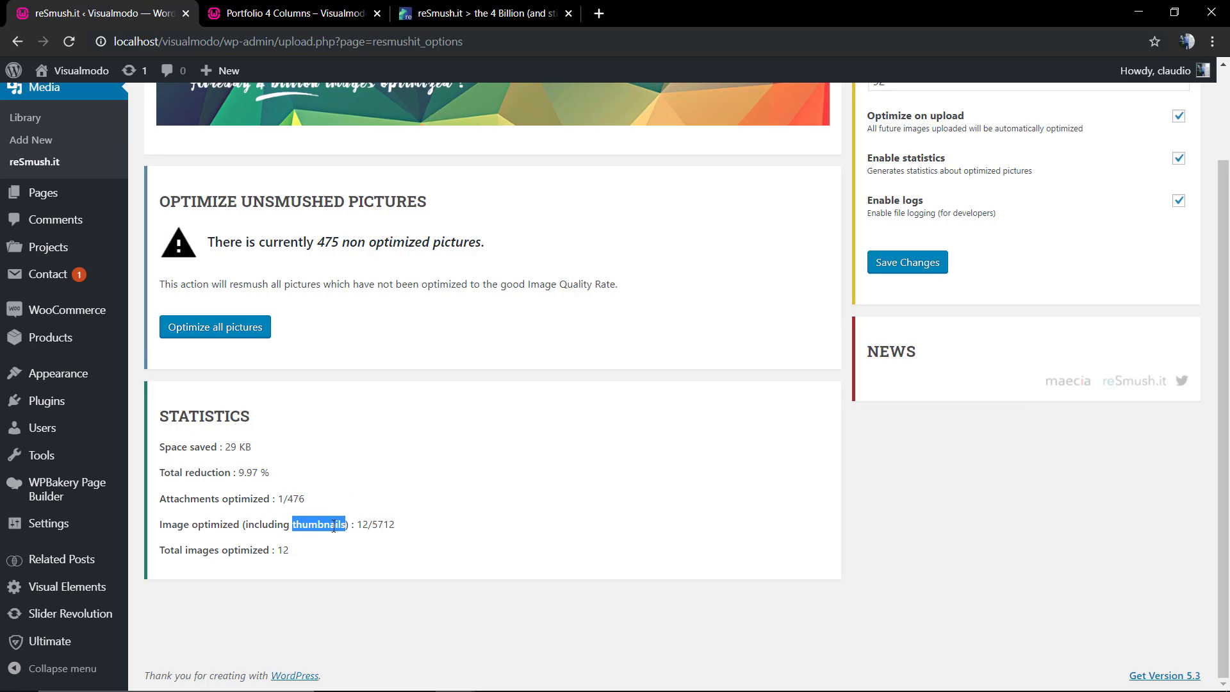
{"action": "left_click", "coordinate": [266, 522]}
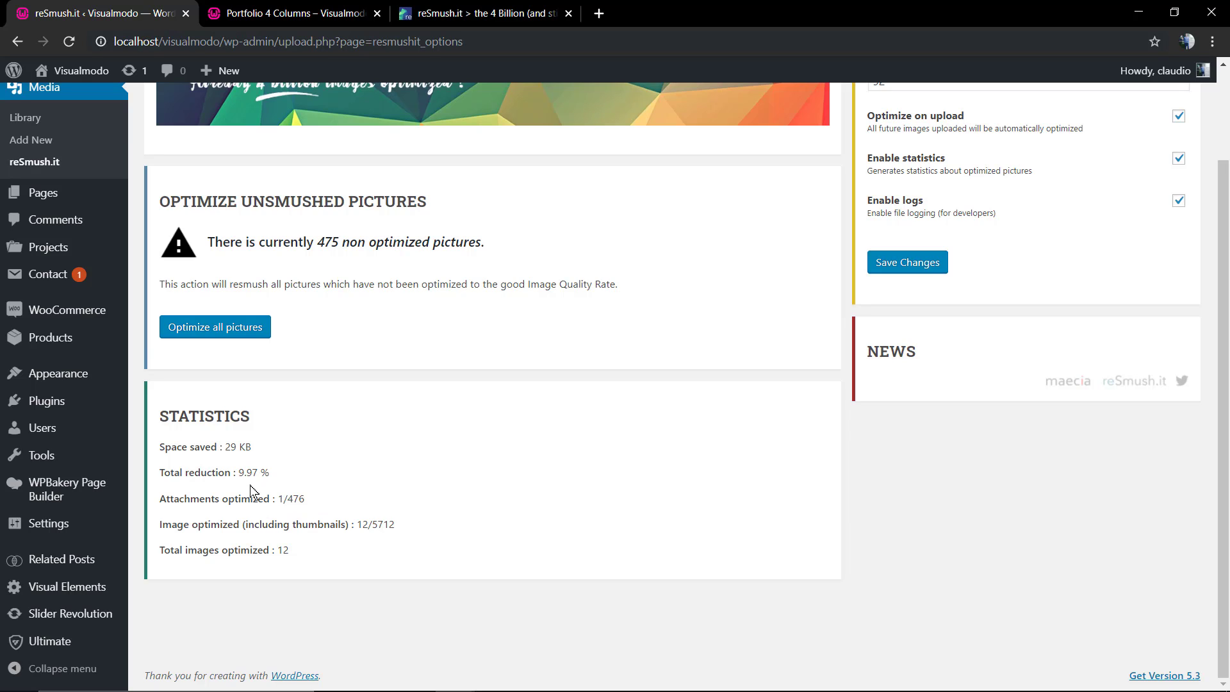
Optimize all 475 unoptimized pictures and review the quality 92 and optimize-on-upload settings.
{"action": "left_click", "coordinate": [221, 329]}
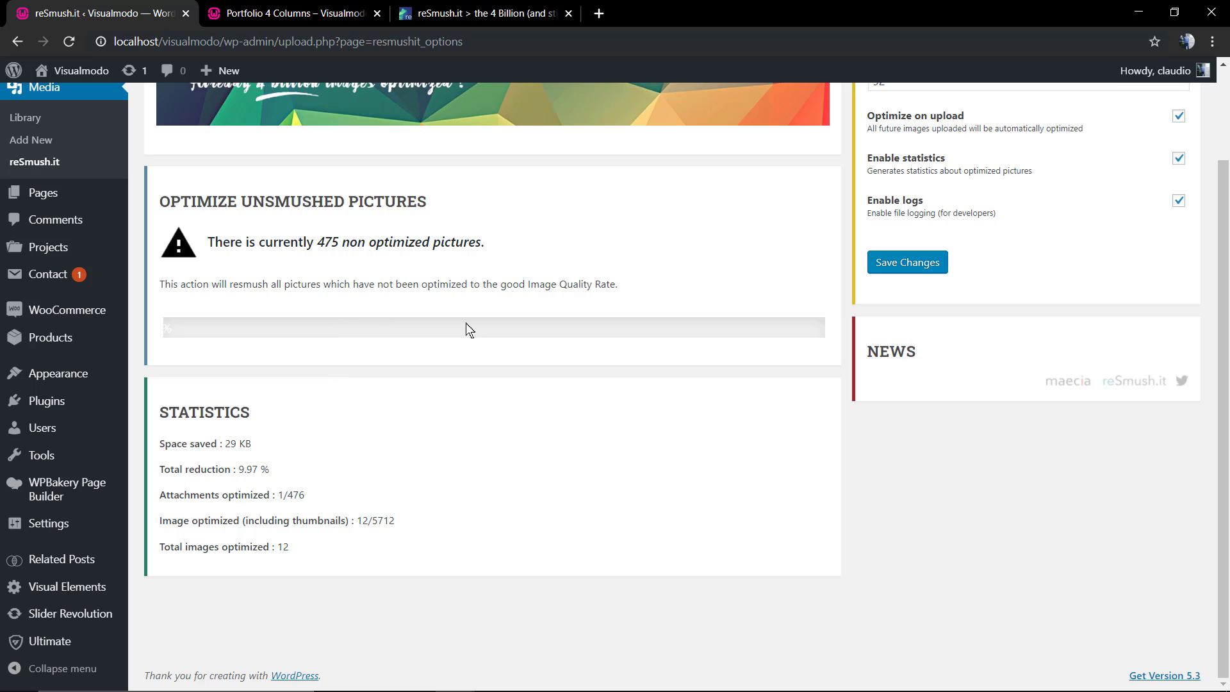
{"action": "scroll", "coordinate": [408, 441], "scroll_direction": "up", "scroll_amount": 2}
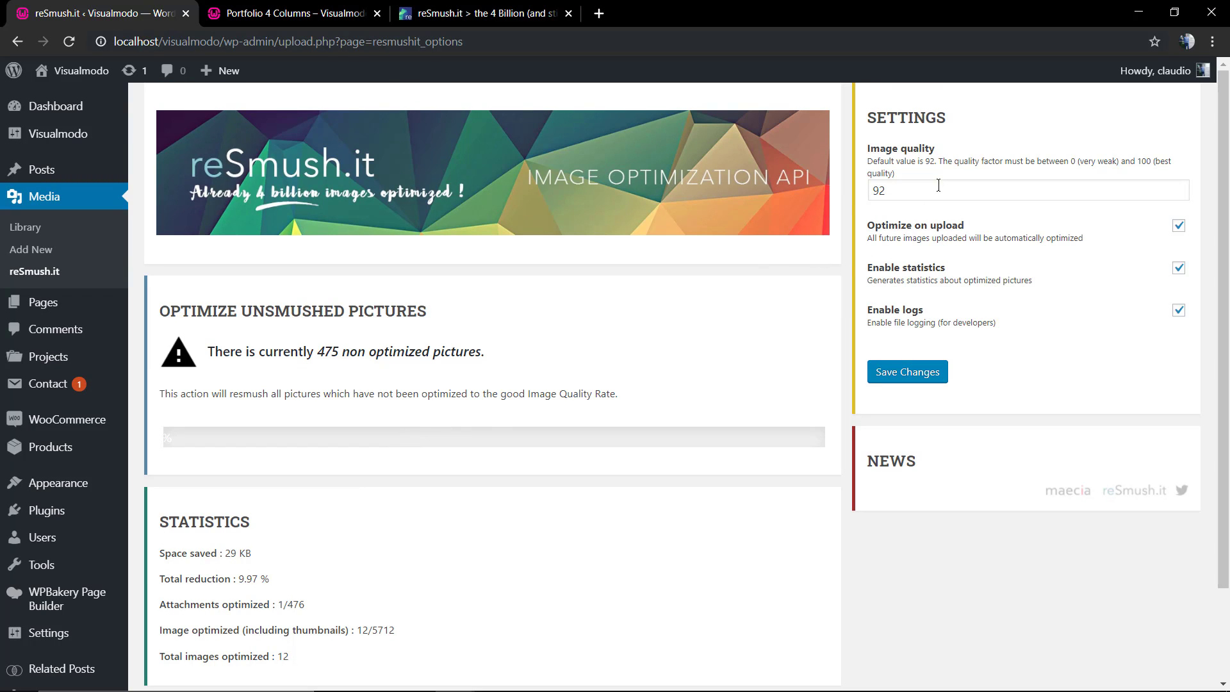
{"action": "left_click_drag", "start_coordinate": [938, 190], "coordinate": [864, 201]}
{"action": "left_click", "coordinate": [892, 192]}
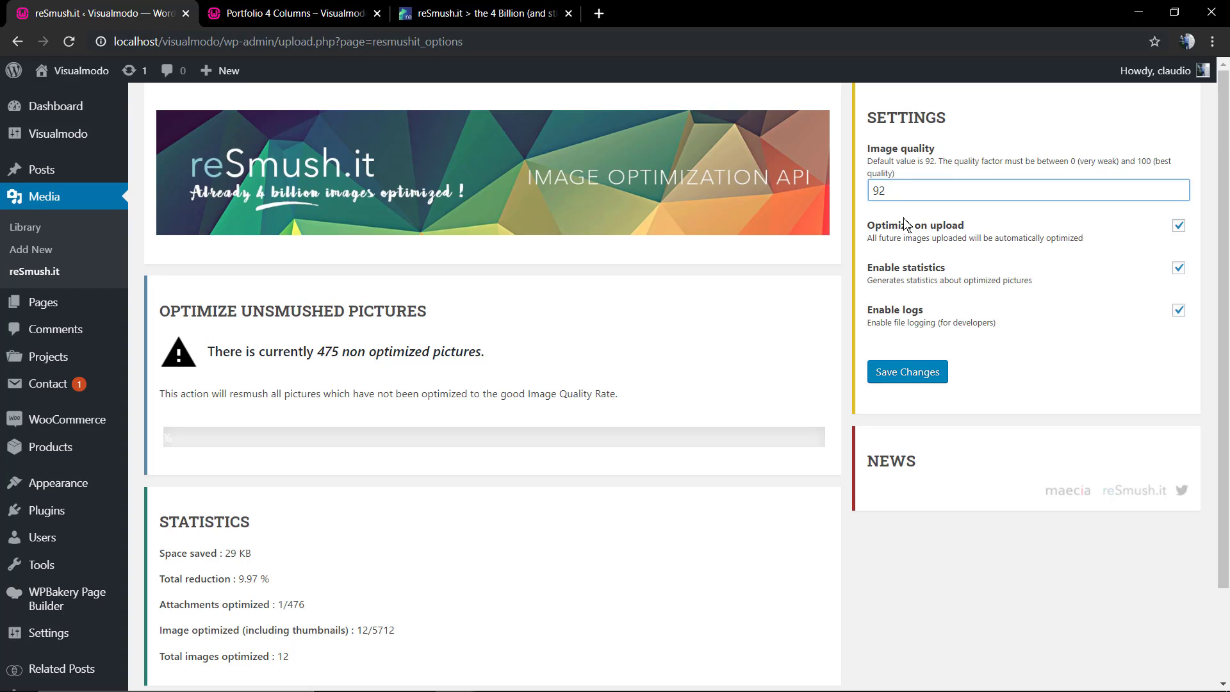
{"action": "left_click_drag", "start_coordinate": [867, 225], "coordinate": [976, 227]}
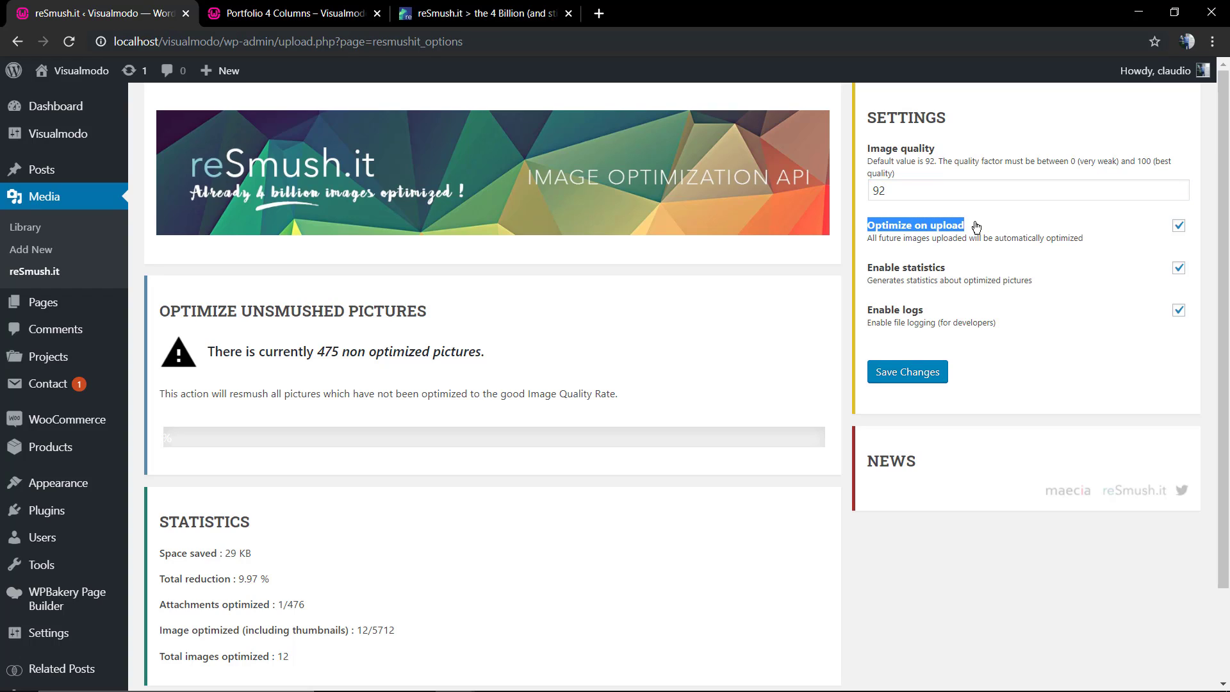
{"action": "left_click", "coordinate": [976, 227]}
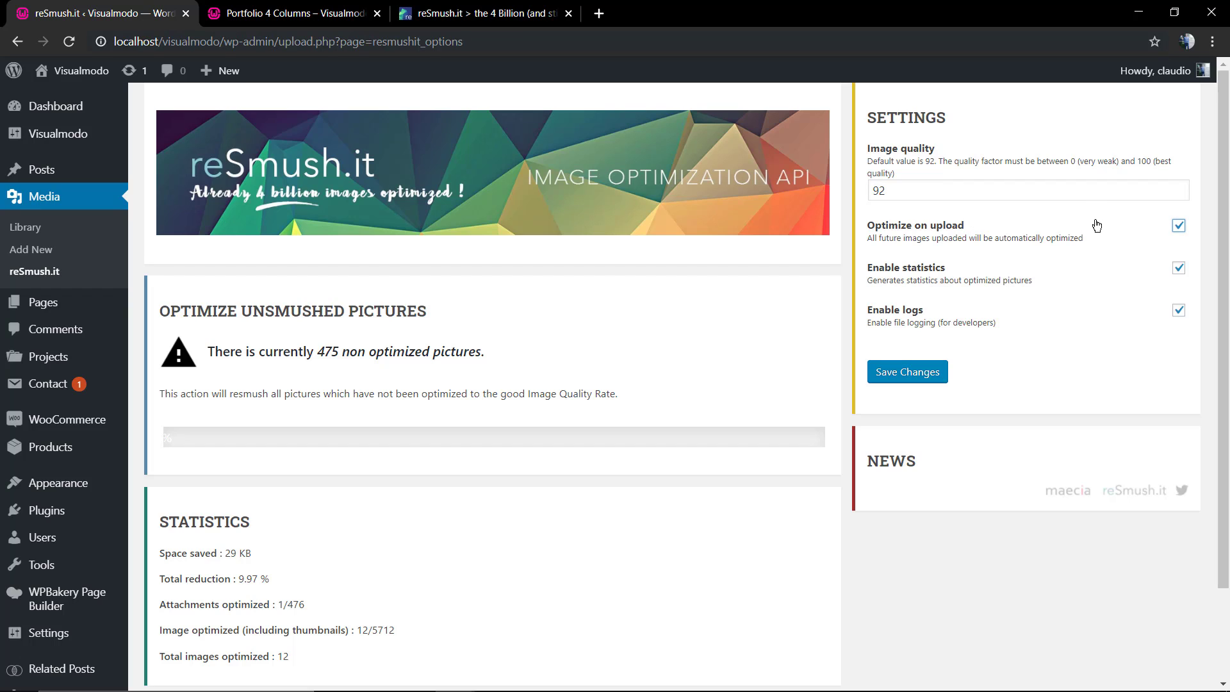
{"action": "scroll", "coordinate": [714, 324], "scroll_direction": "down", "scroll_amount": 2}
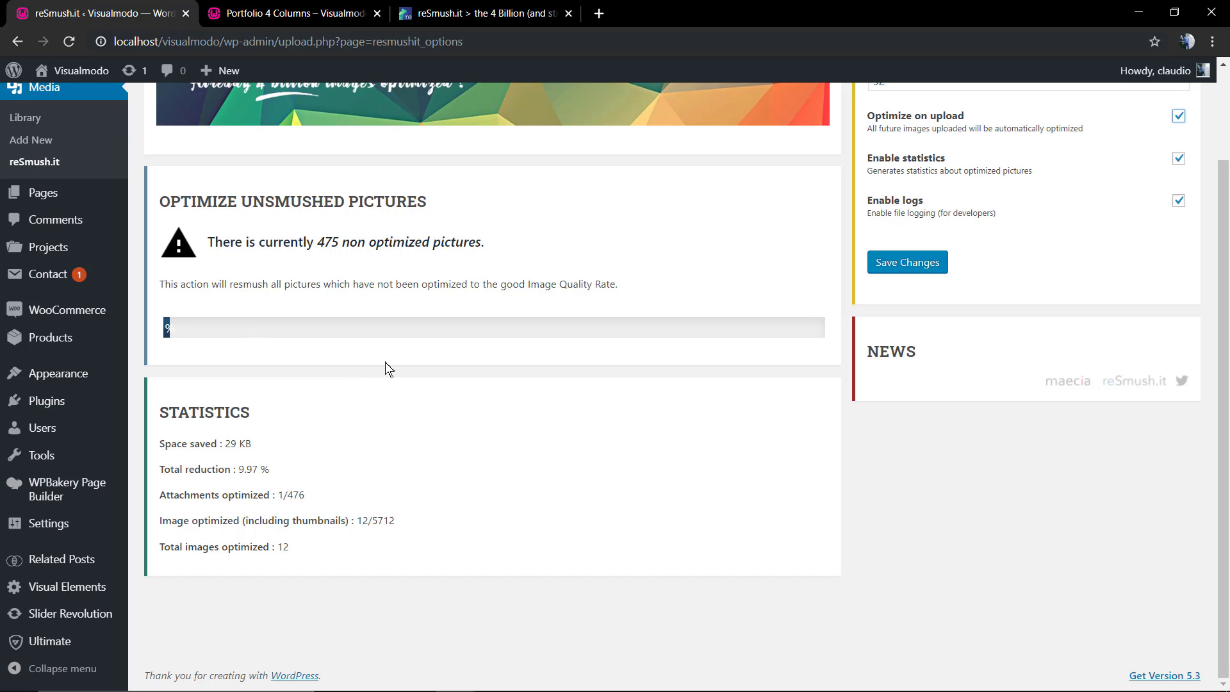
{"action": "scroll", "coordinate": [388, 377], "scroll_direction": "up", "scroll_amount": 2}
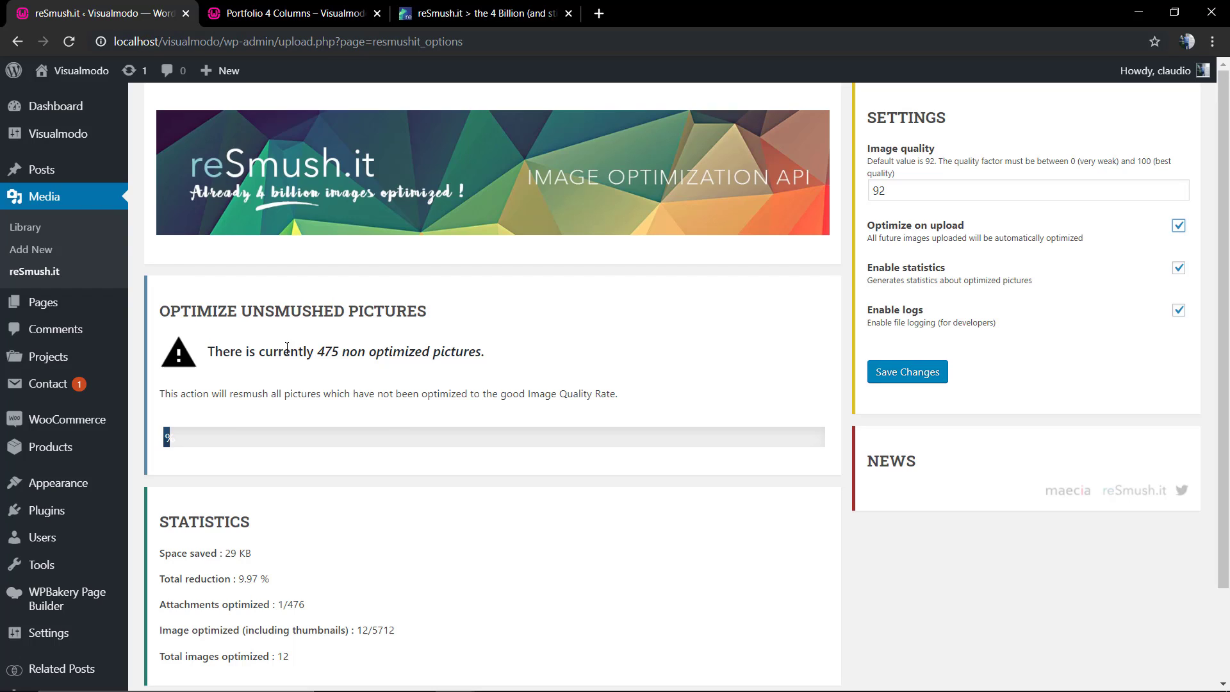
Show the Media Library as a list, optimize the second image, and switch to the reSmush.it site.
{"action": "left_click", "coordinate": [59, 196]}
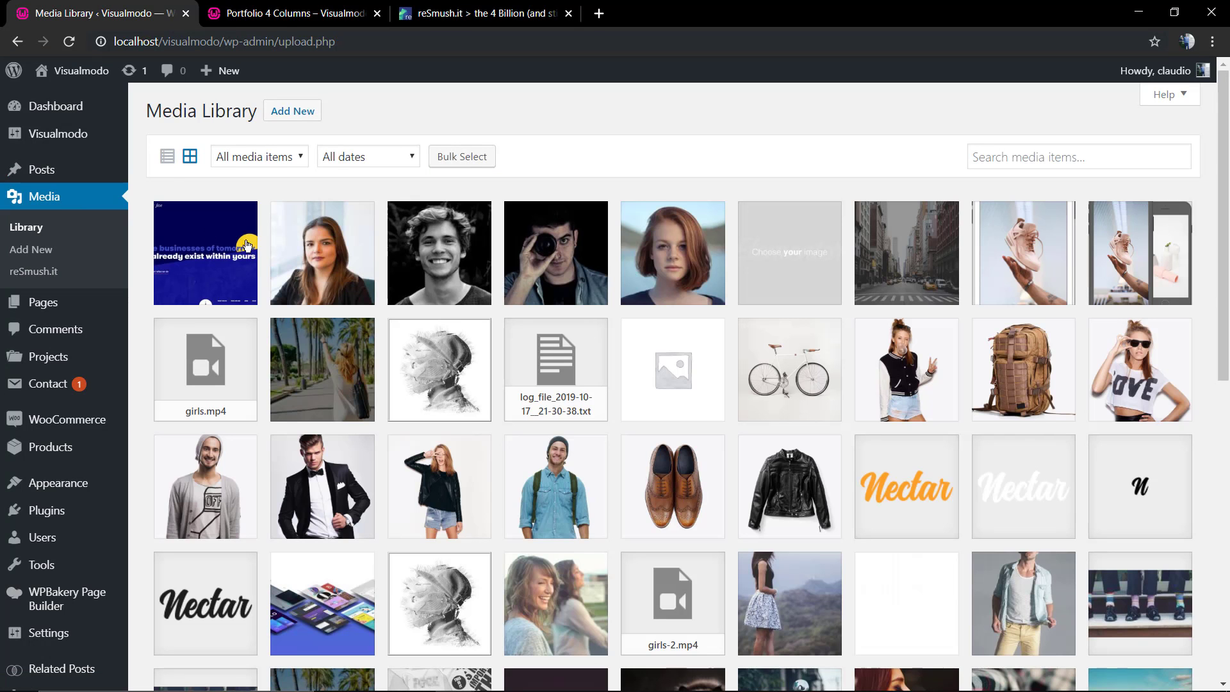
{"action": "left_click", "coordinate": [168, 157]}
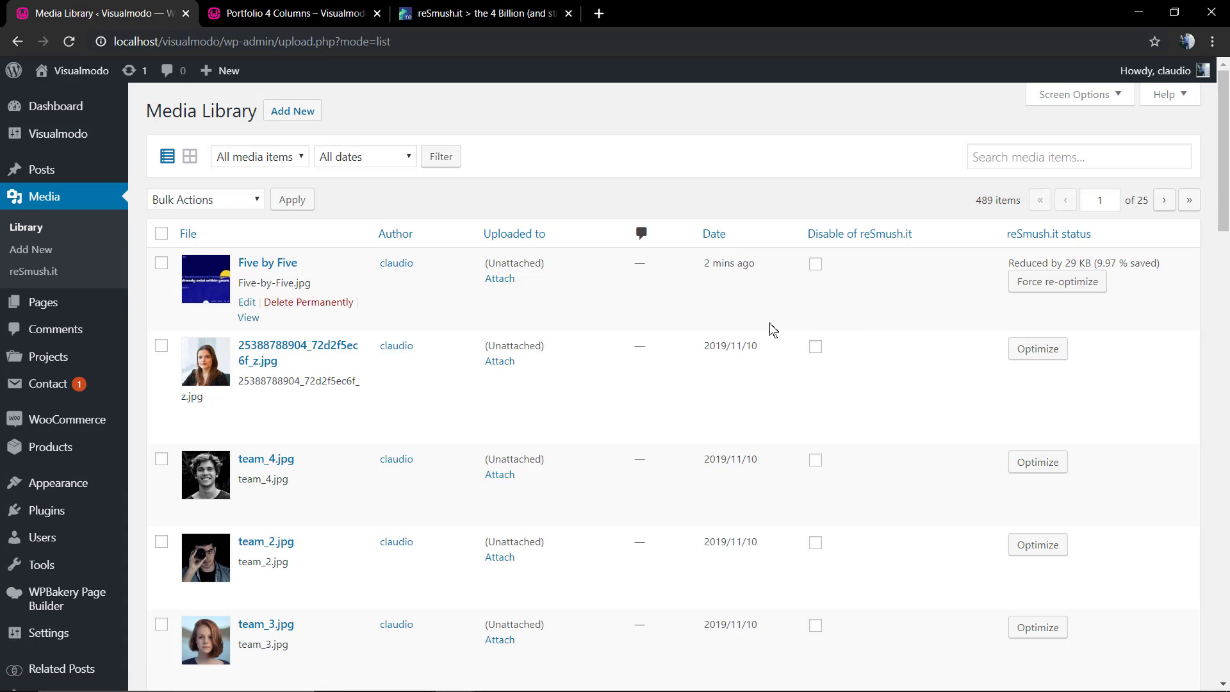
{"action": "mouse_move", "coordinate": [1038, 545]}
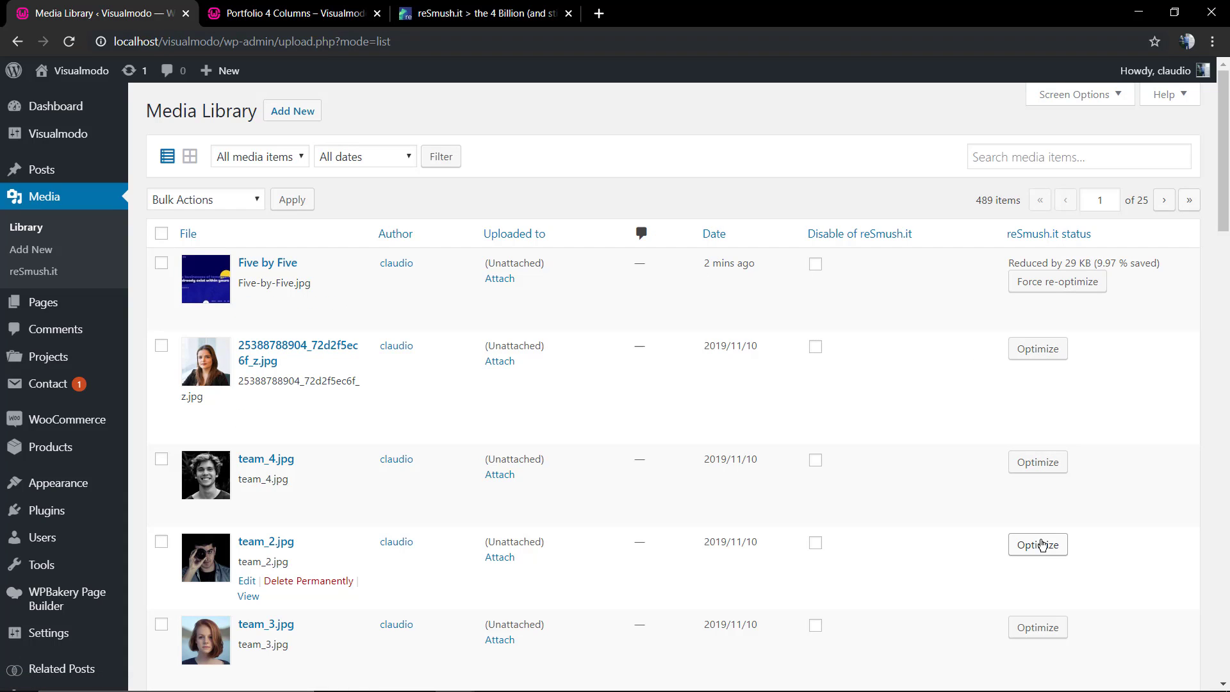
{"action": "left_click", "coordinate": [1034, 351]}
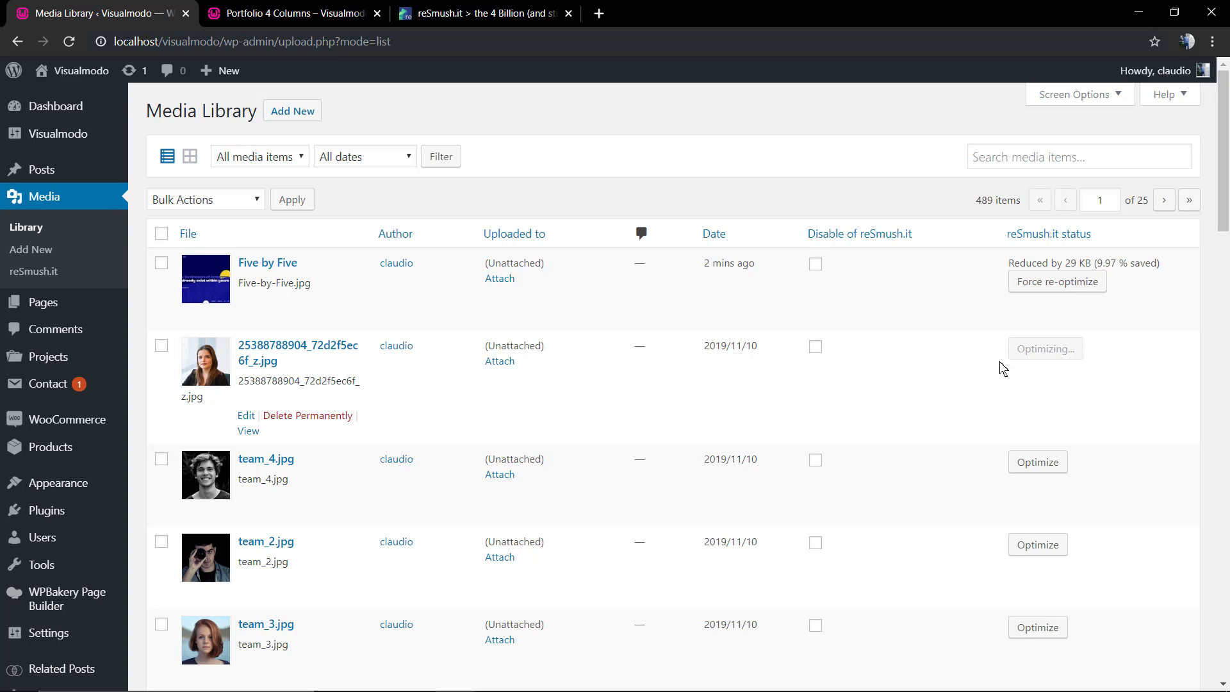
{"action": "mouse_move", "coordinate": [672, 278]}
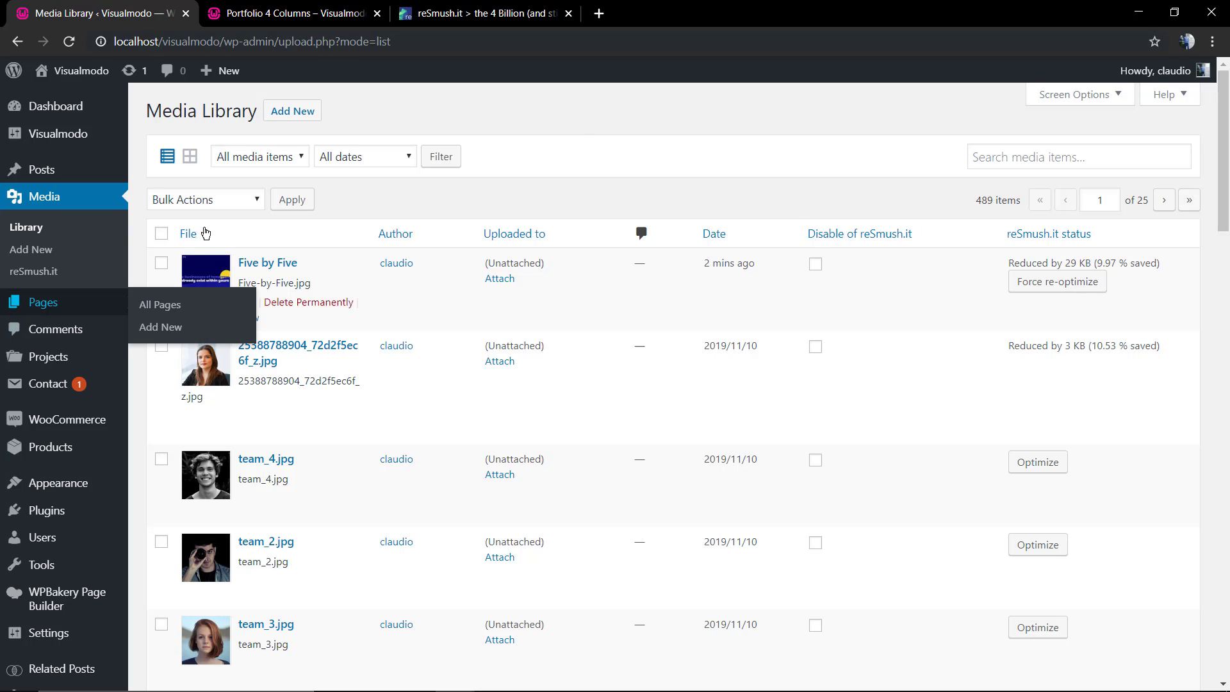
{"action": "left_click", "coordinate": [458, 16]}
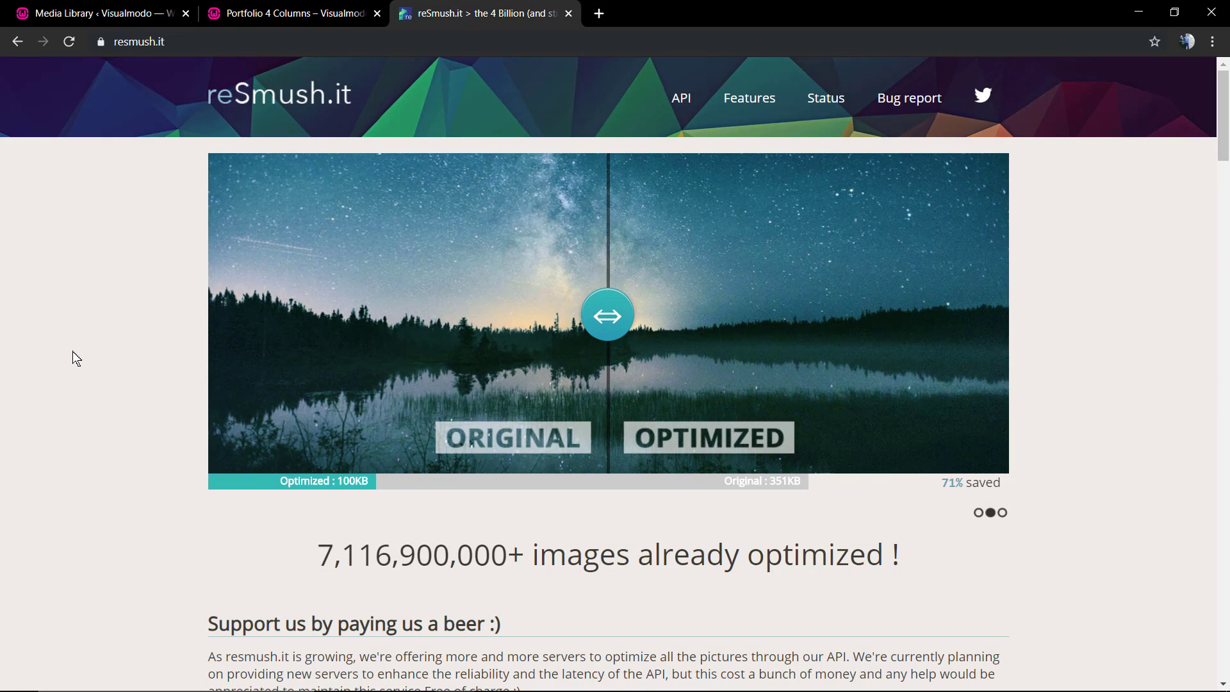